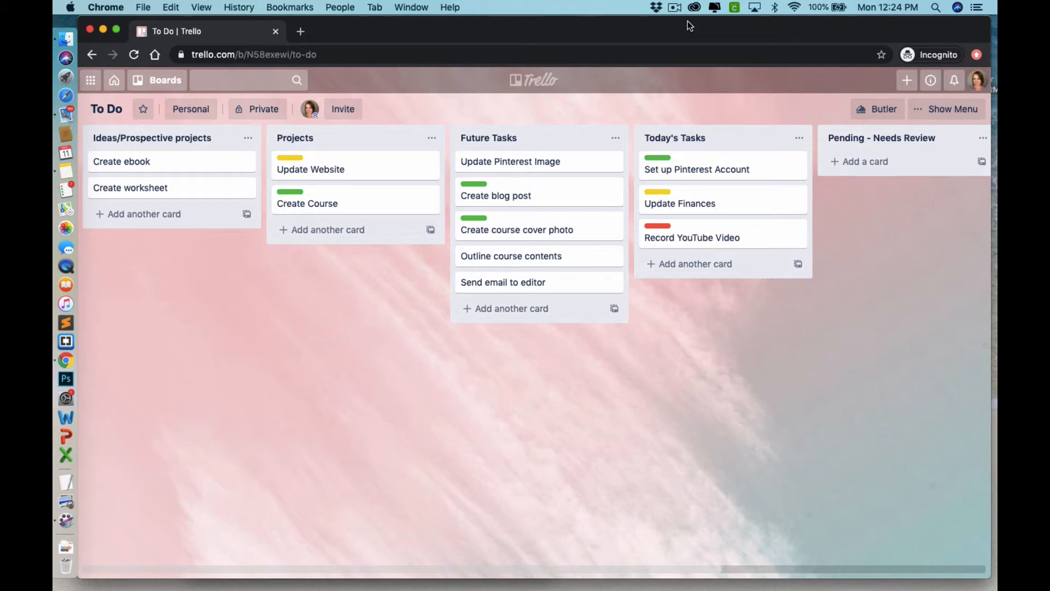
- Search the boards by name for "Workflow", clear the search text and dismiss the board list
key(b)
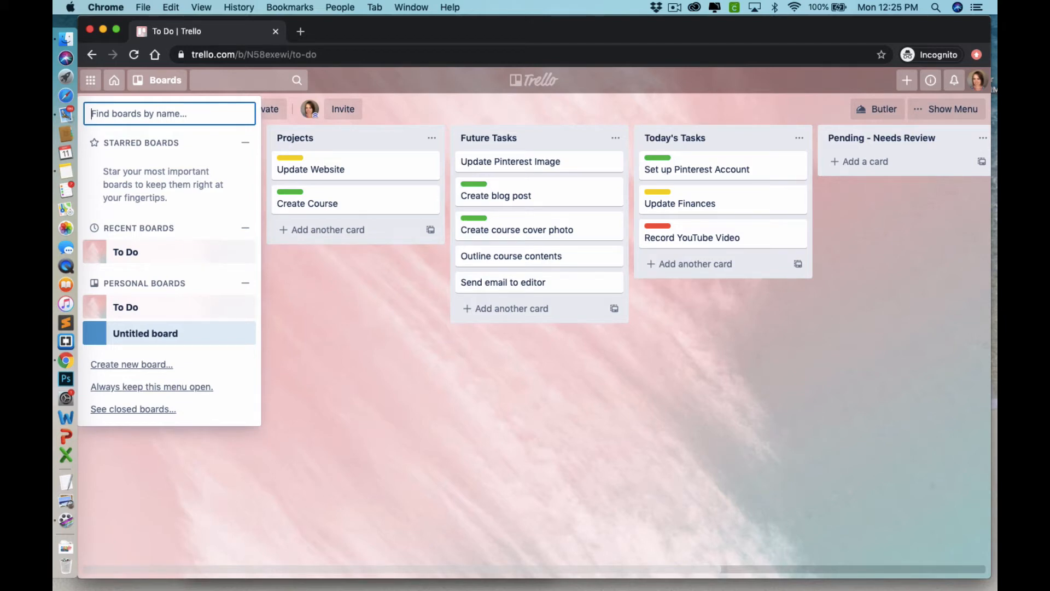
text(Workflow)
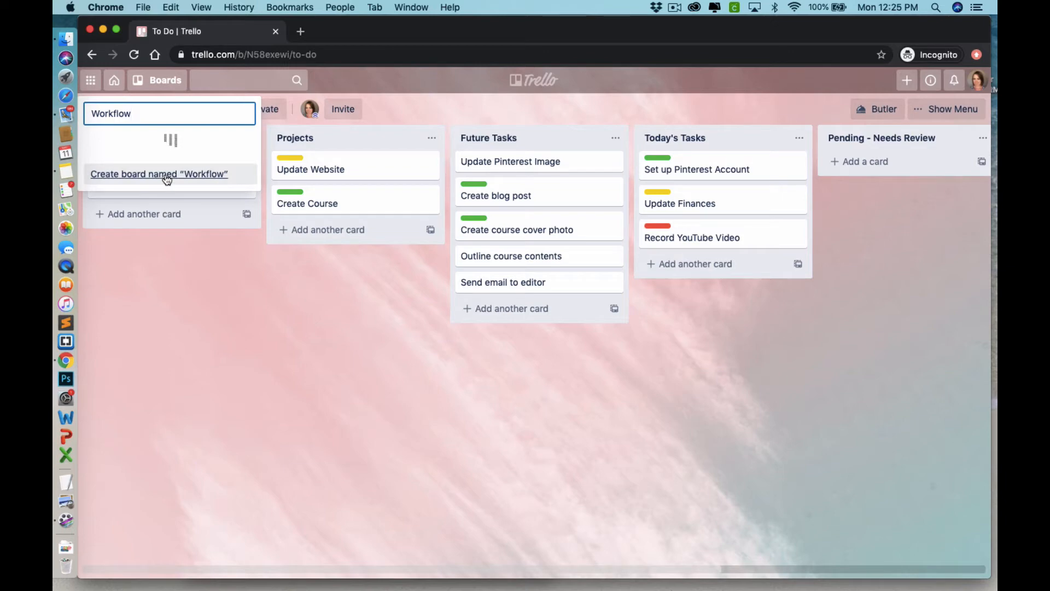
drag(146, 112, 85, 111)
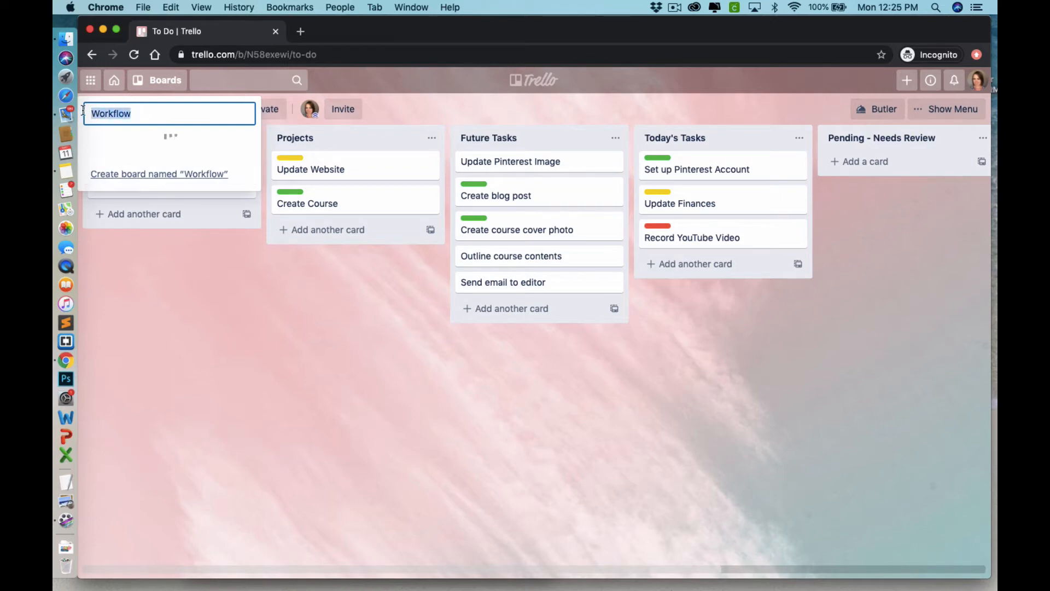
key(BackSpace)
click(379, 364)
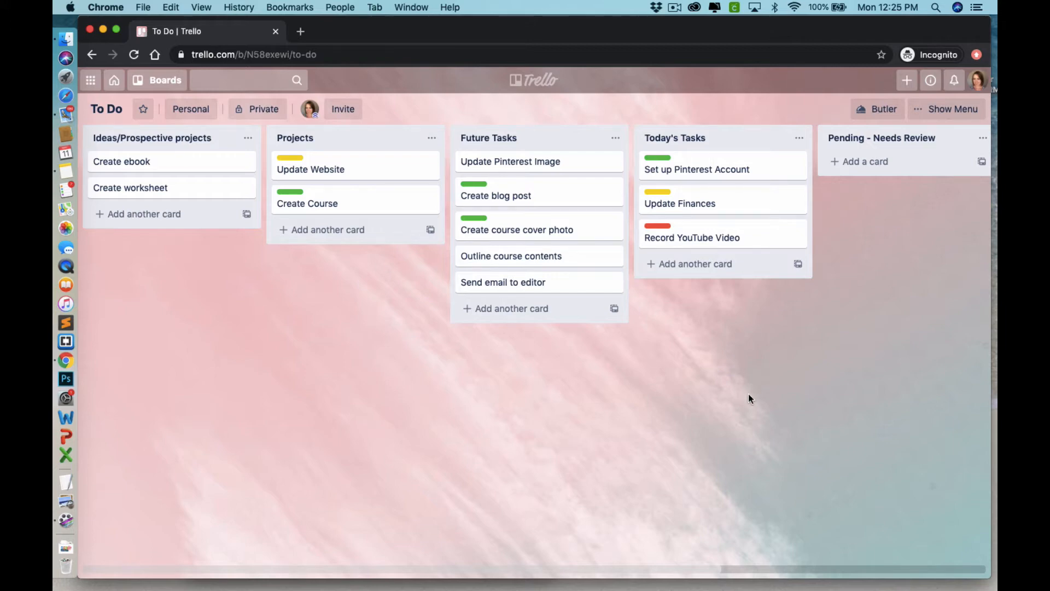
- Add a new list between Future Tasks and Today's Tasks, keeping the default name "List"
scroll(749, 395, right, 7)
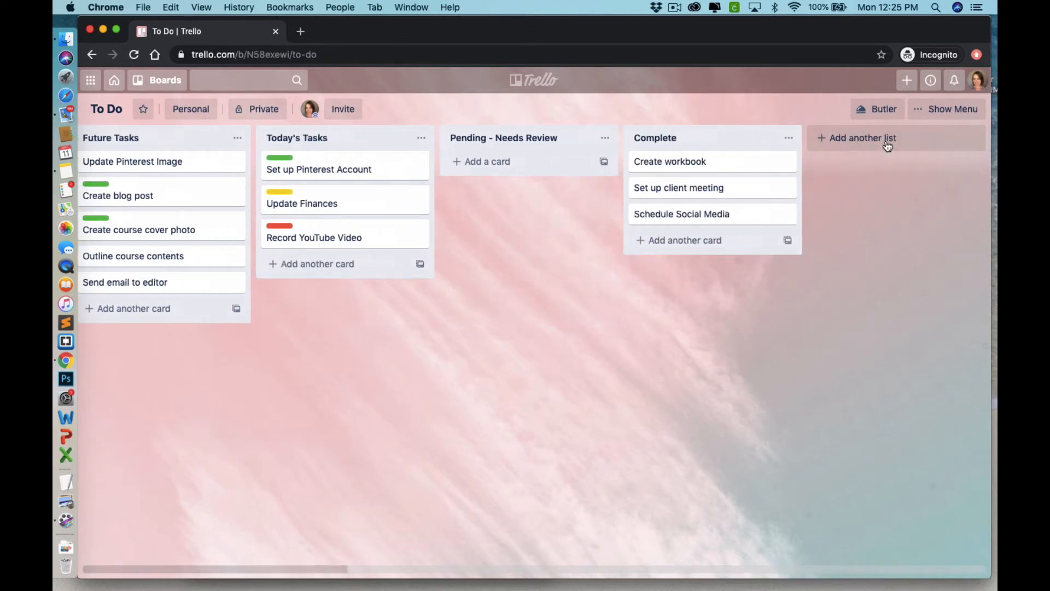
scroll(754, 372, left, 7)
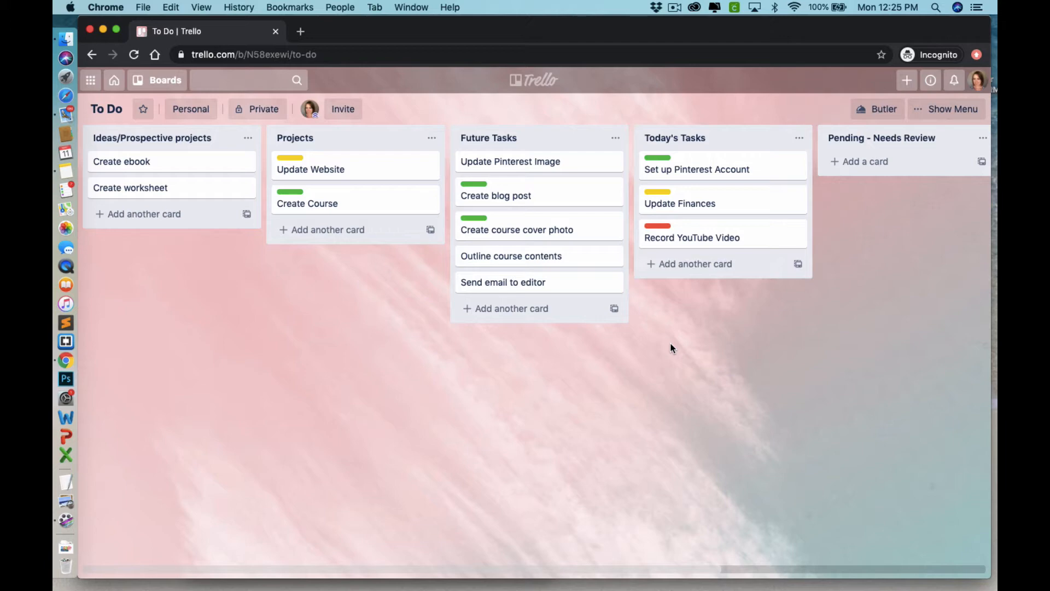
double_click(632, 205)
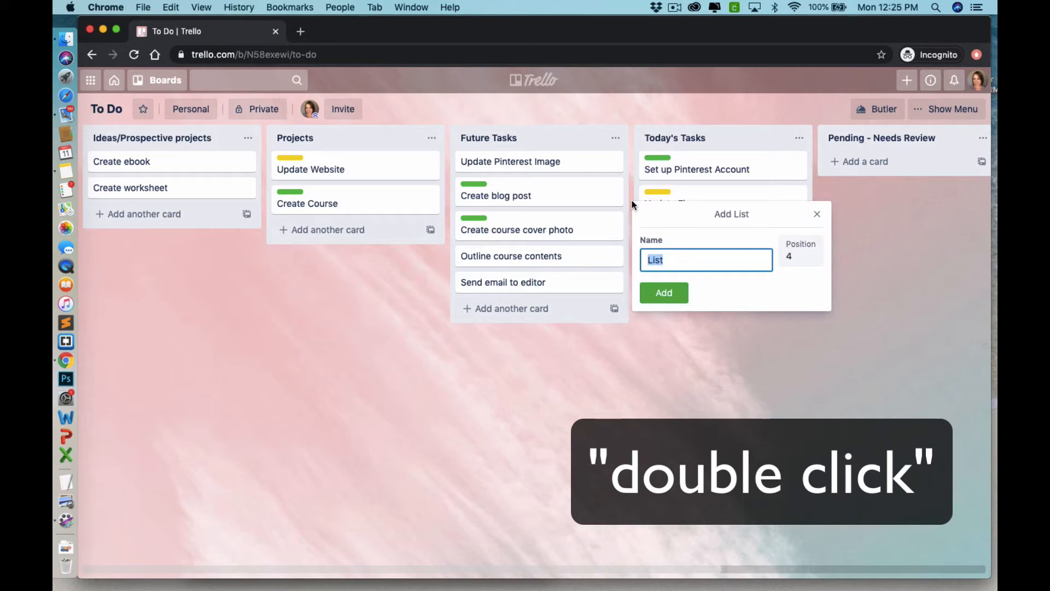
click(673, 292)
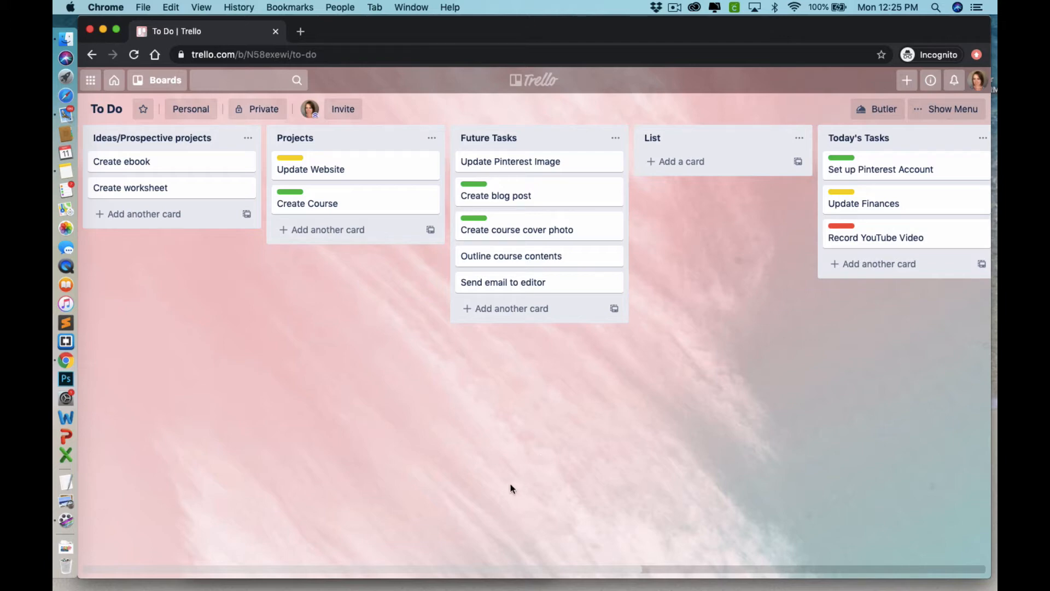
double_click(493, 482)
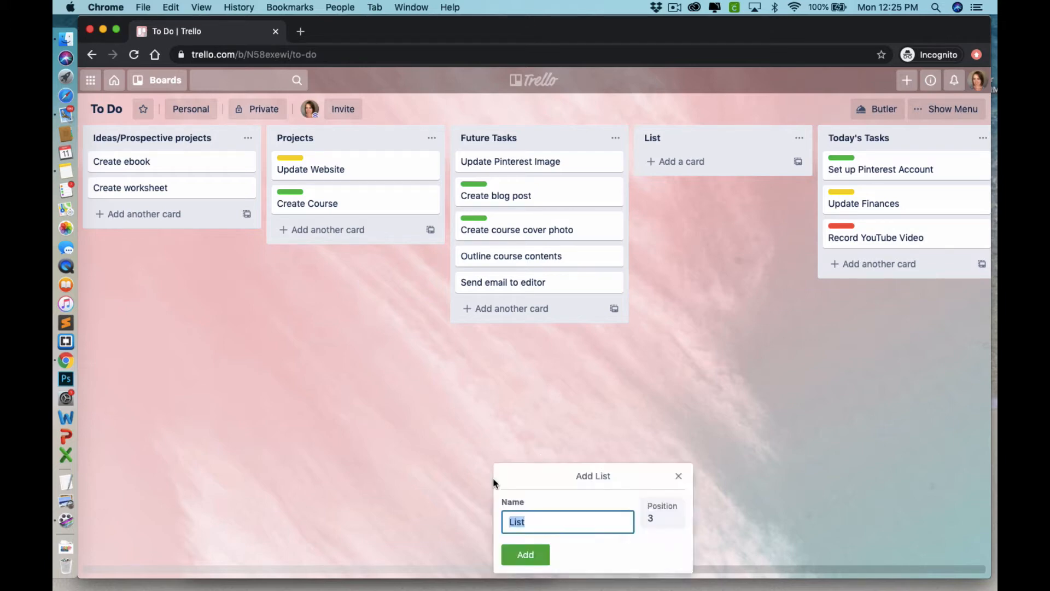
click(677, 474)
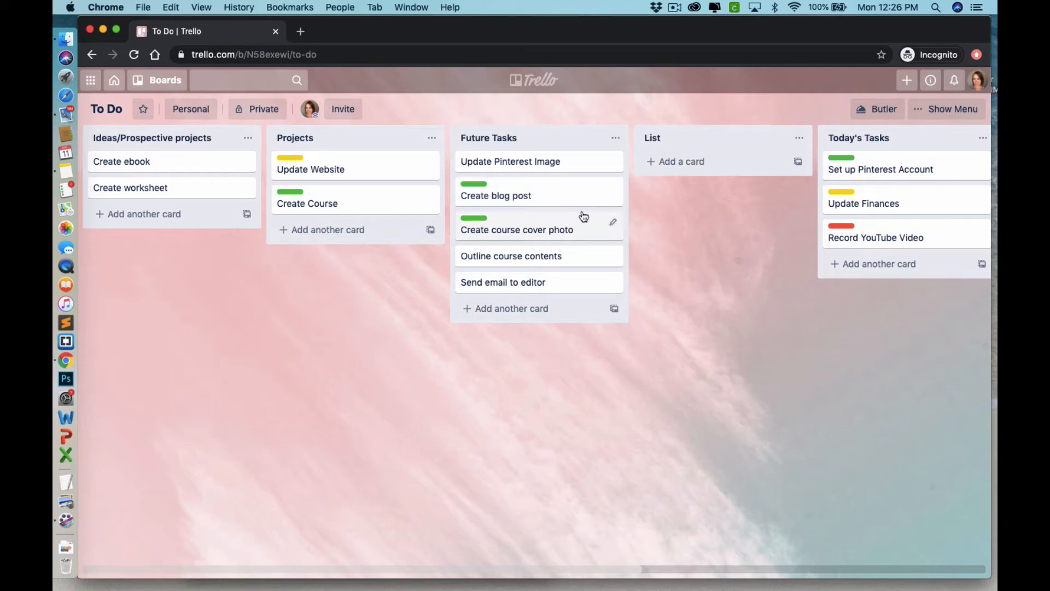
- Start a new card titled "blog post" directly below "Create blog post" in Future Tasks and assign it the red High label
key(n)
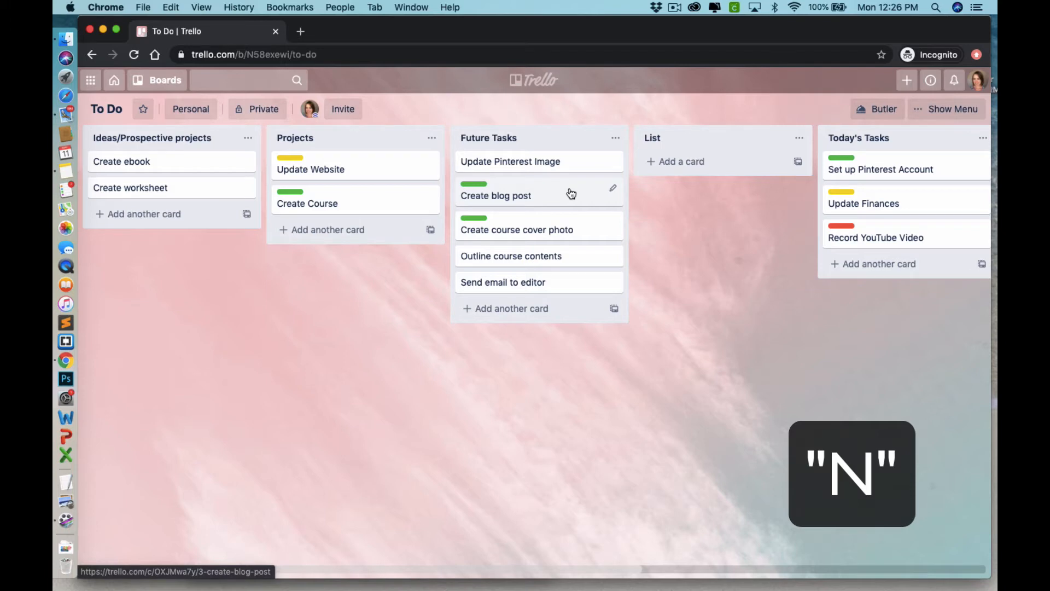
key(n)
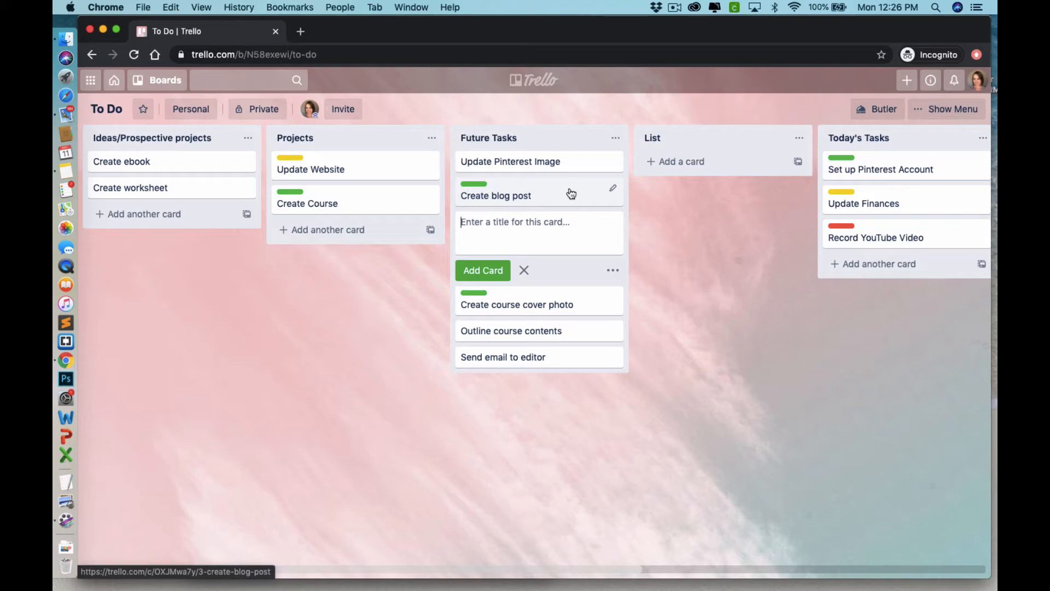
text(blog post #)
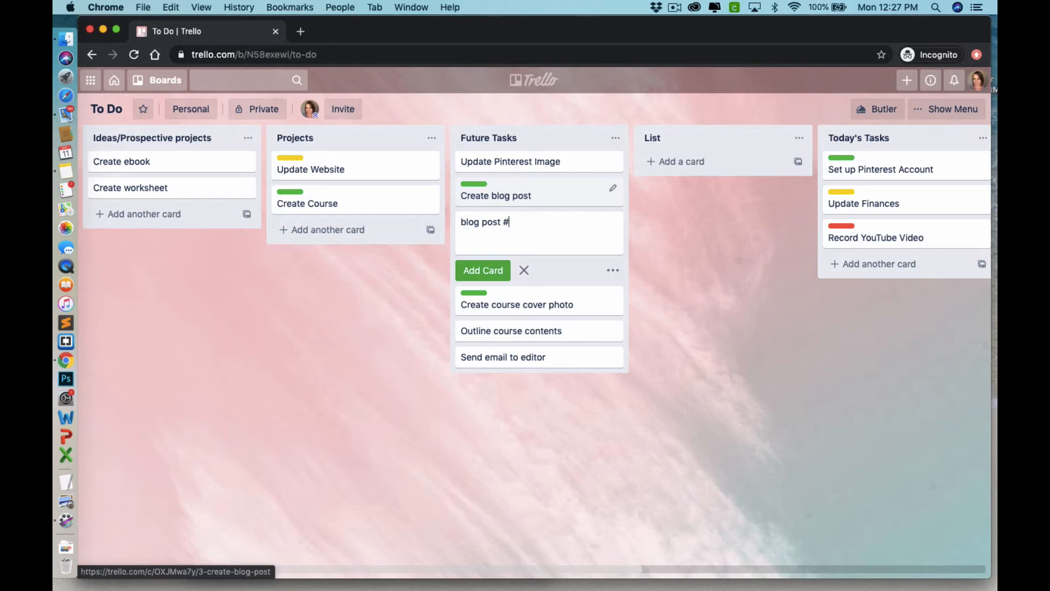
text(red)
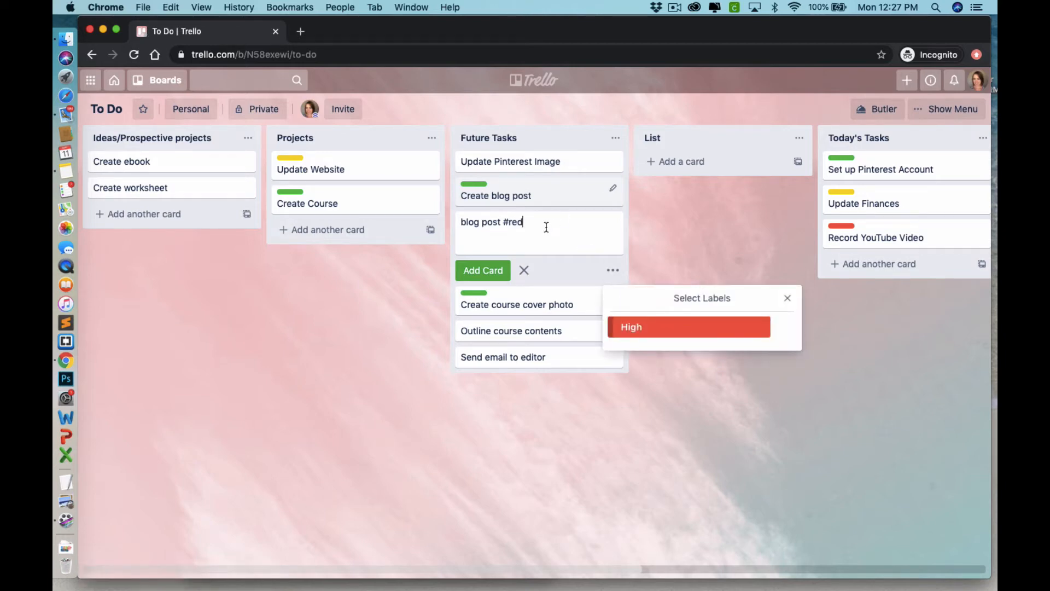
key(BackSpace)
key(BackSpace)
key(BackSpace)
text(high)
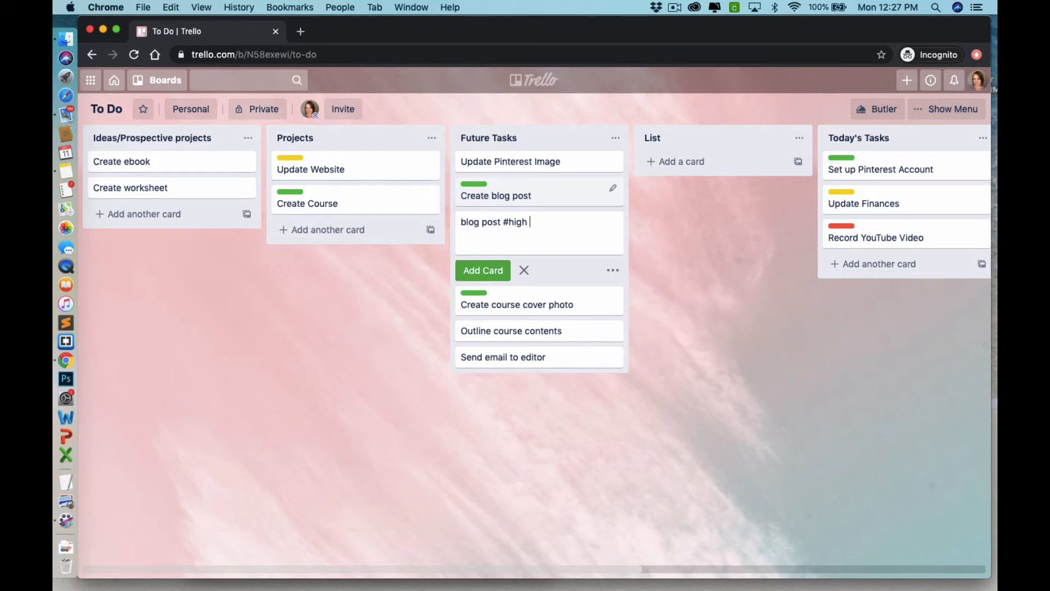
key(BackSpace)
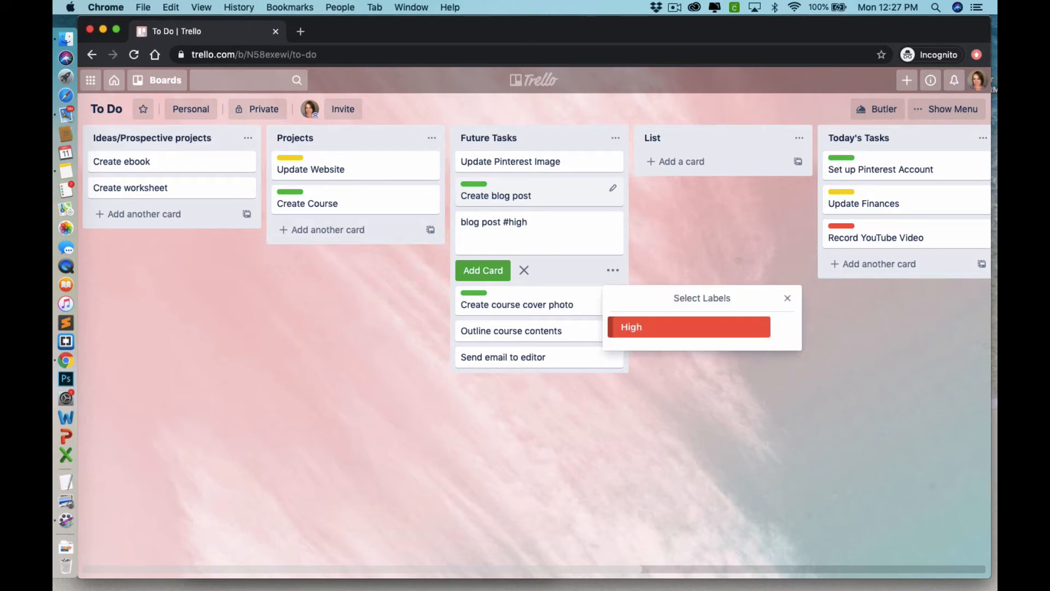
click(650, 327)
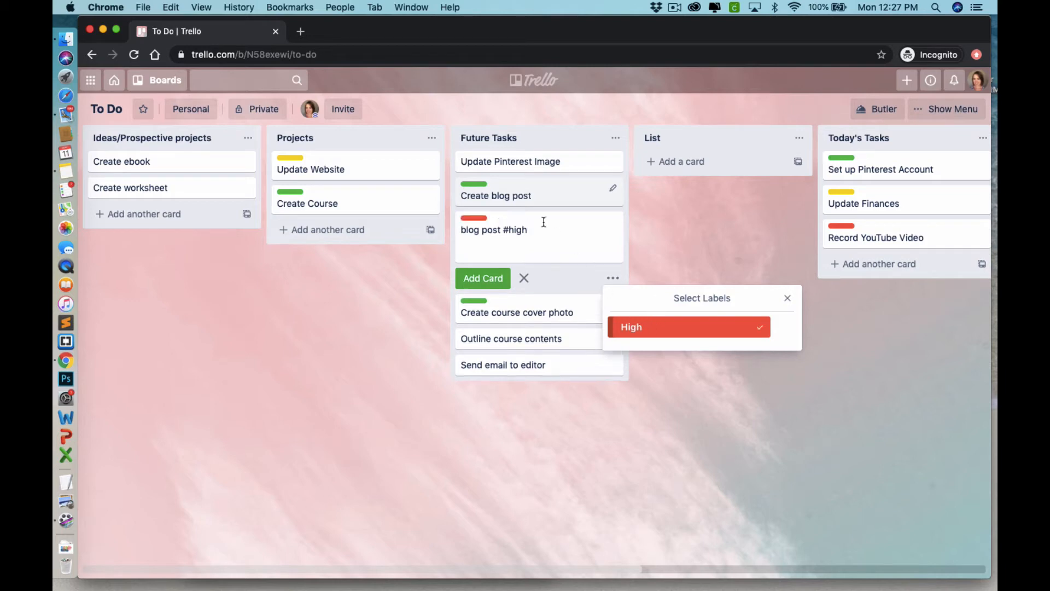
- Set the "blog post" card's position to the bottom of Future Tasks, replacing the label code in its title, and add the card
drag(534, 230, 505, 229)
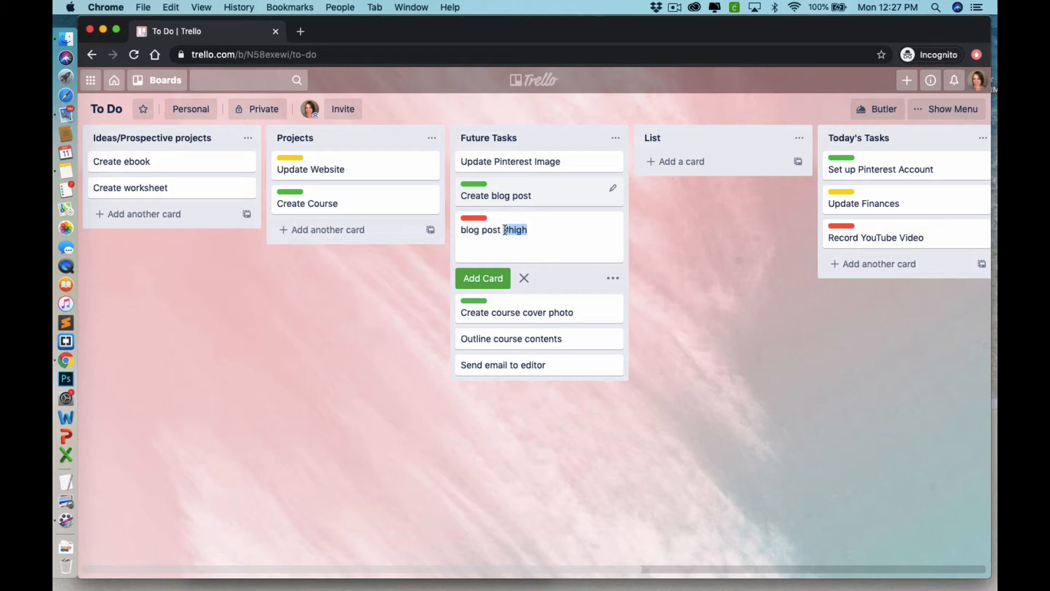
text(^)
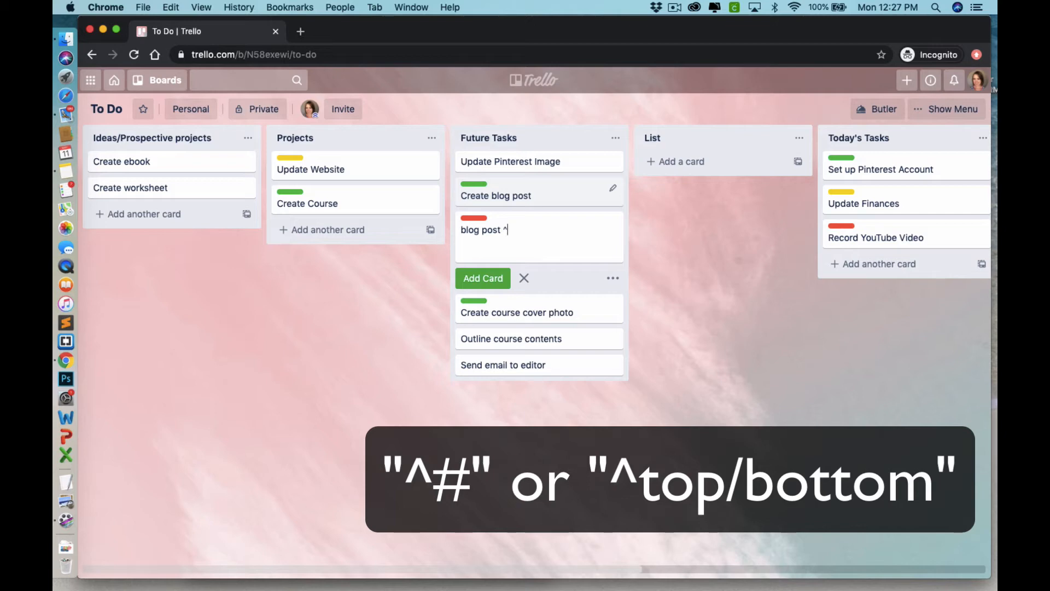
text(1)
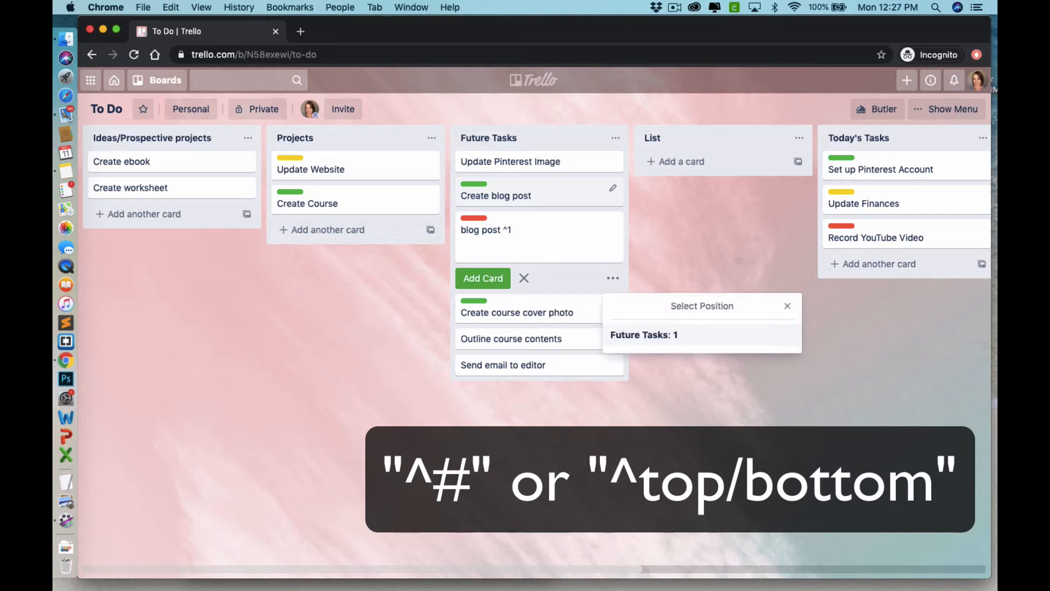
key(BackSpace)
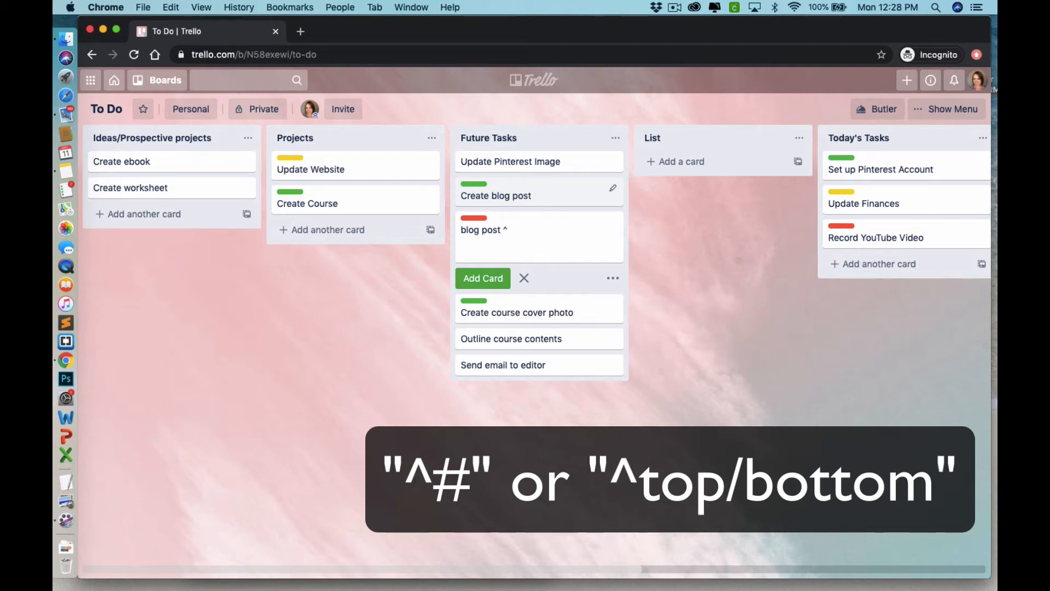
text(5)
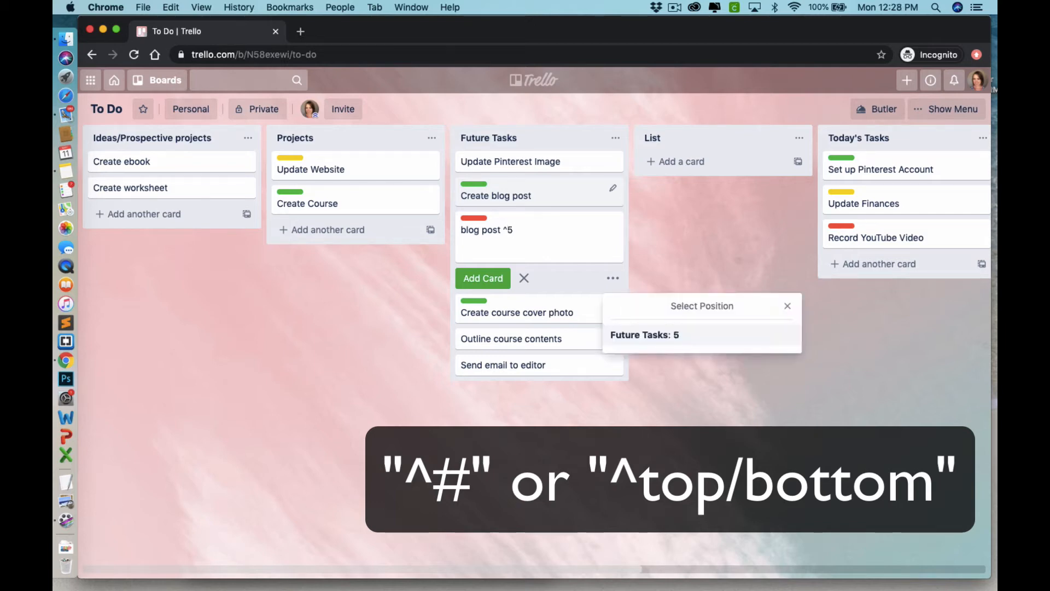
key(BackSpace)
text(top)
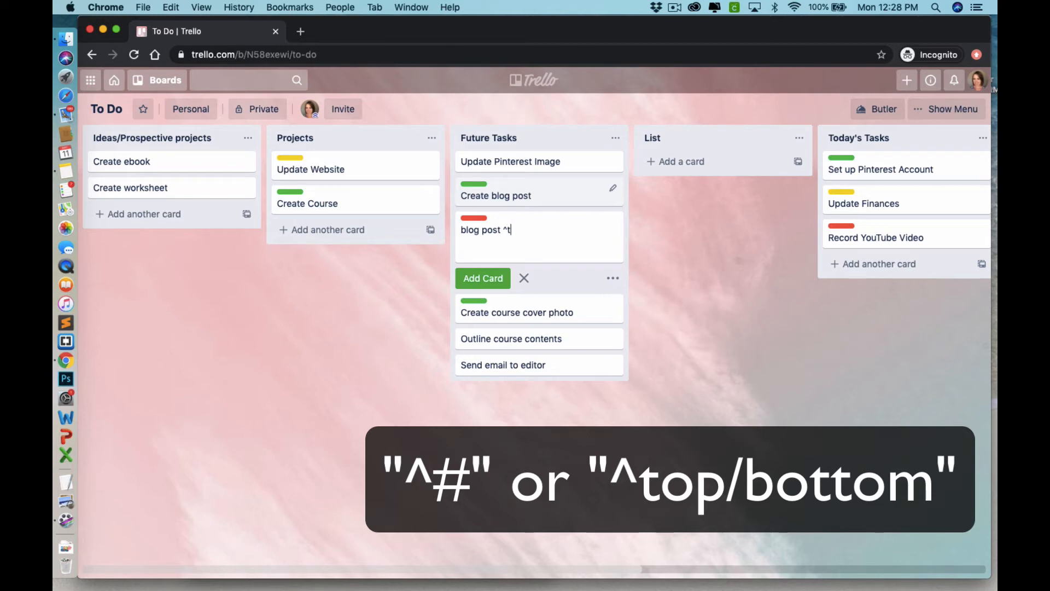
key(BackSpace)
key(BackSpace)
key(BackSpace)
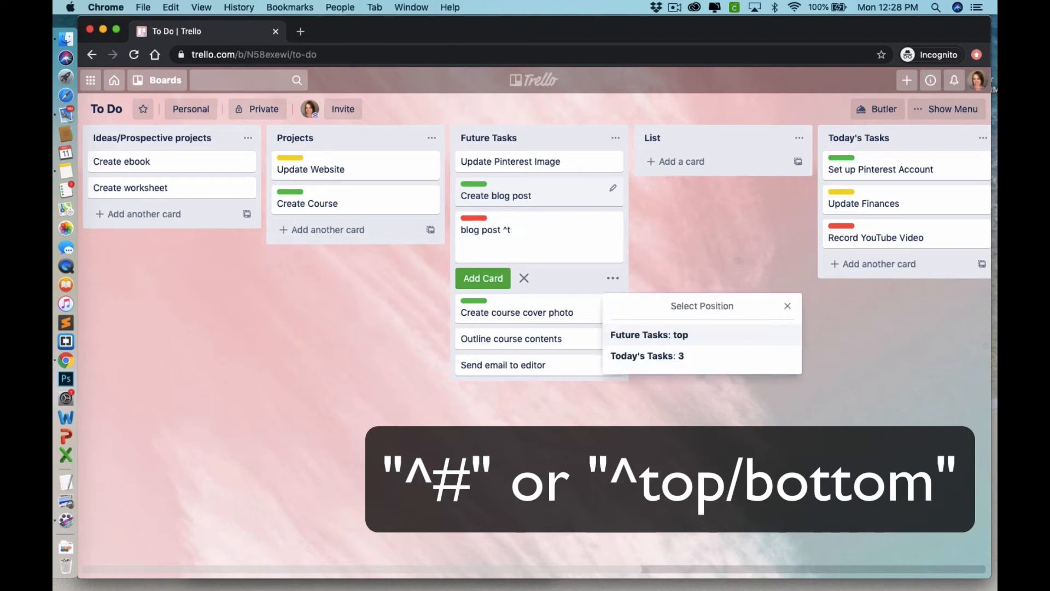
text(bottom)
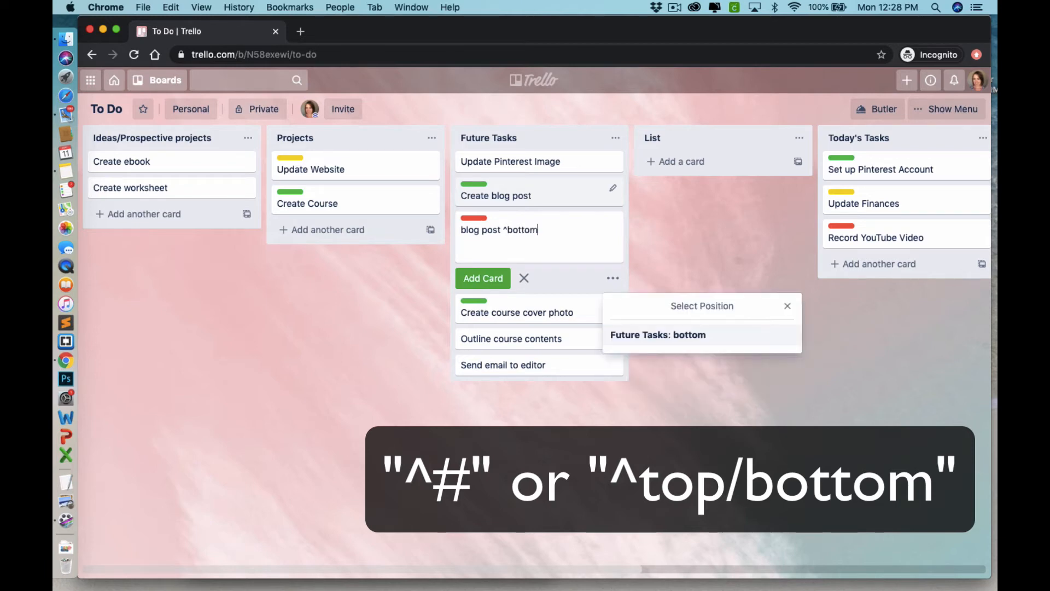
click(668, 337)
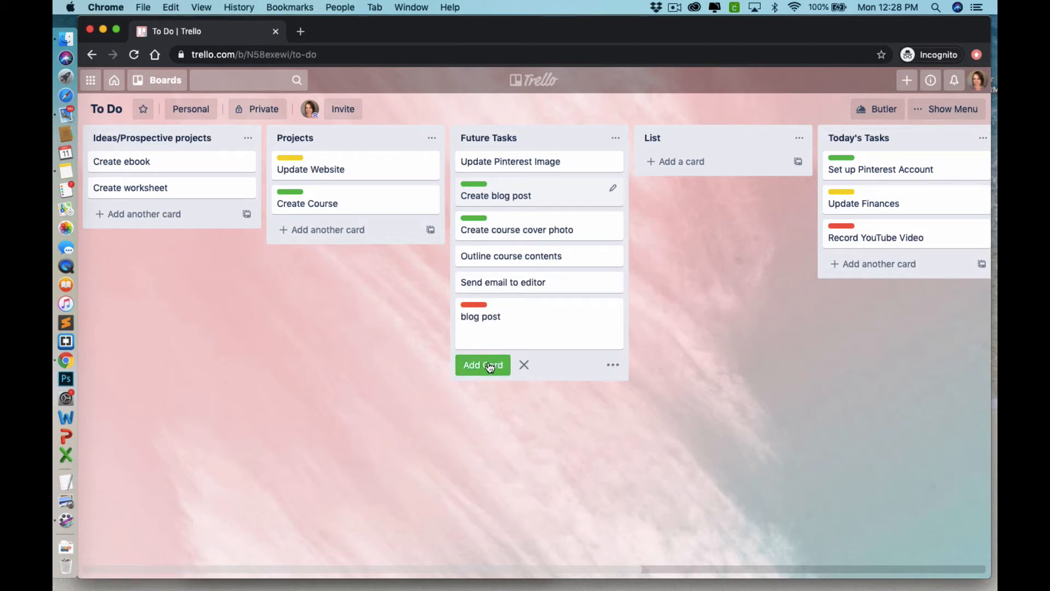
click(489, 365)
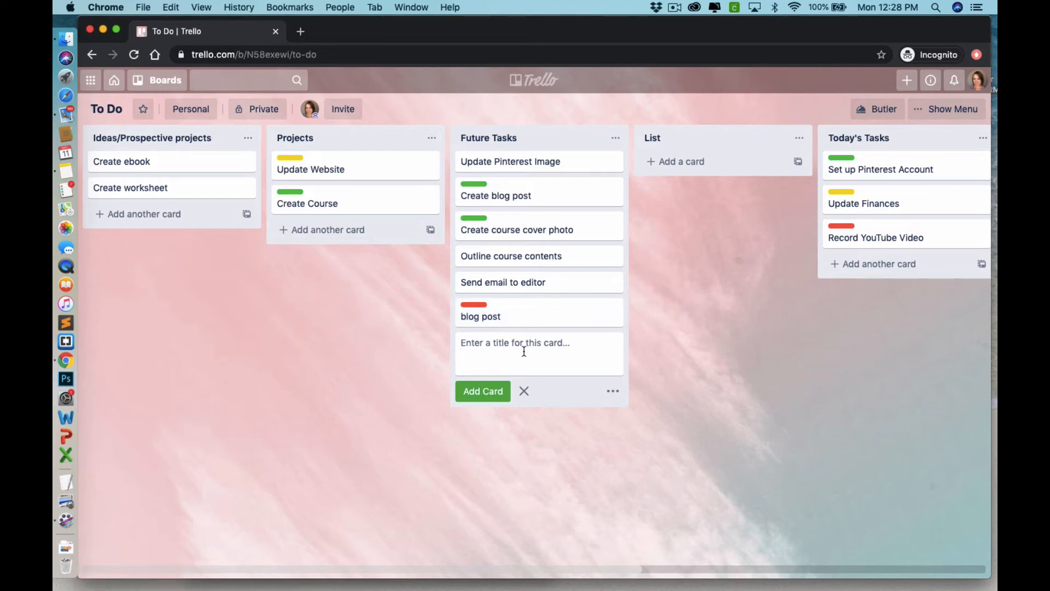
- Add a card titled "create pinterest image" at the end of Today's Tasks
text(create pinterest imag)
click(877, 265)
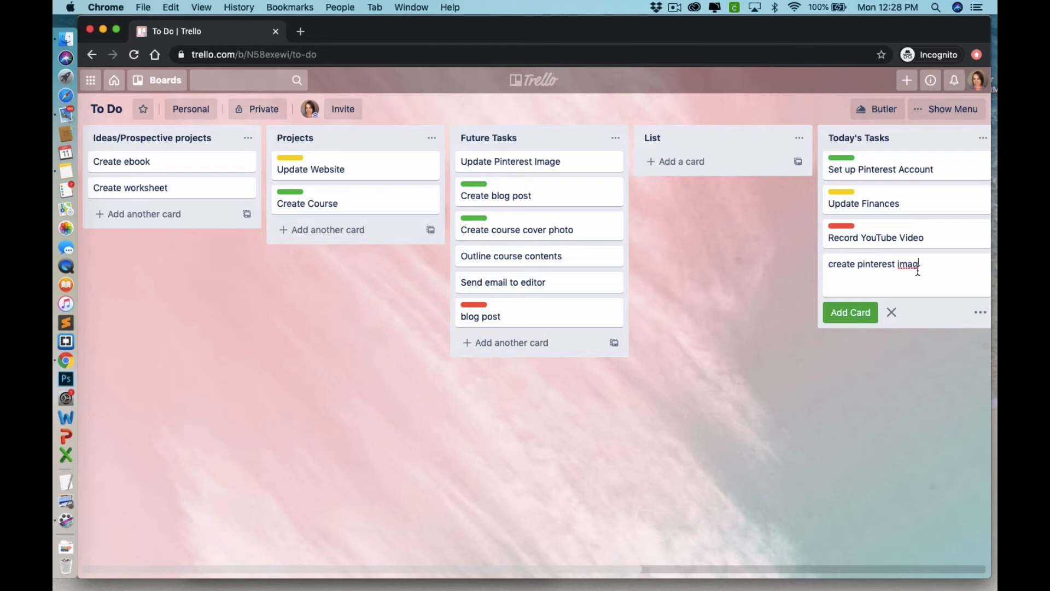
text(e)
key(Return)
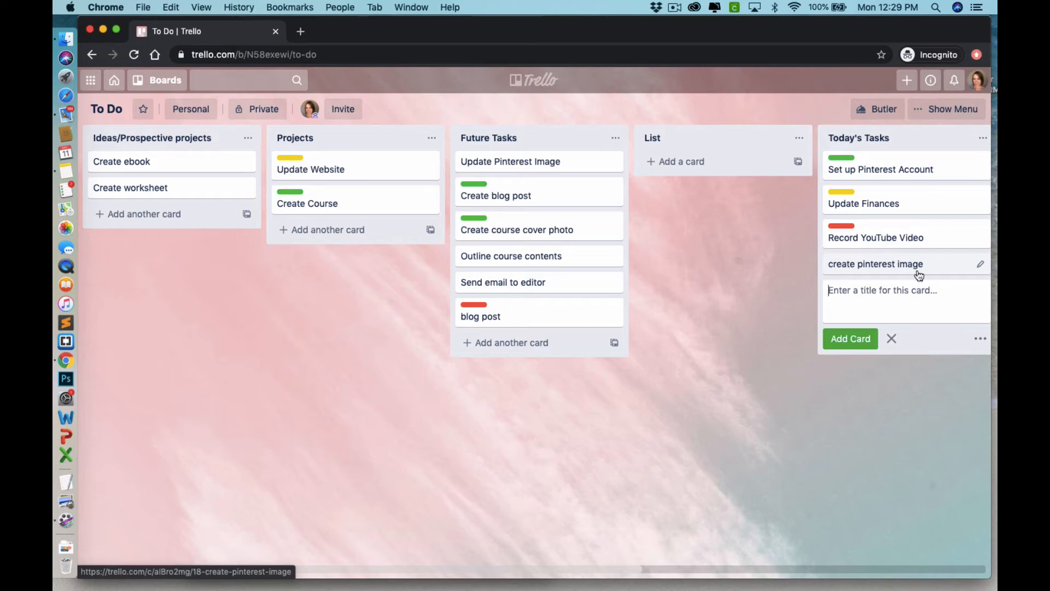
- Add a card titled "create header image" to Today's Tasks, opening its details on creation, and close the details
scroll(919, 273, right, 3)
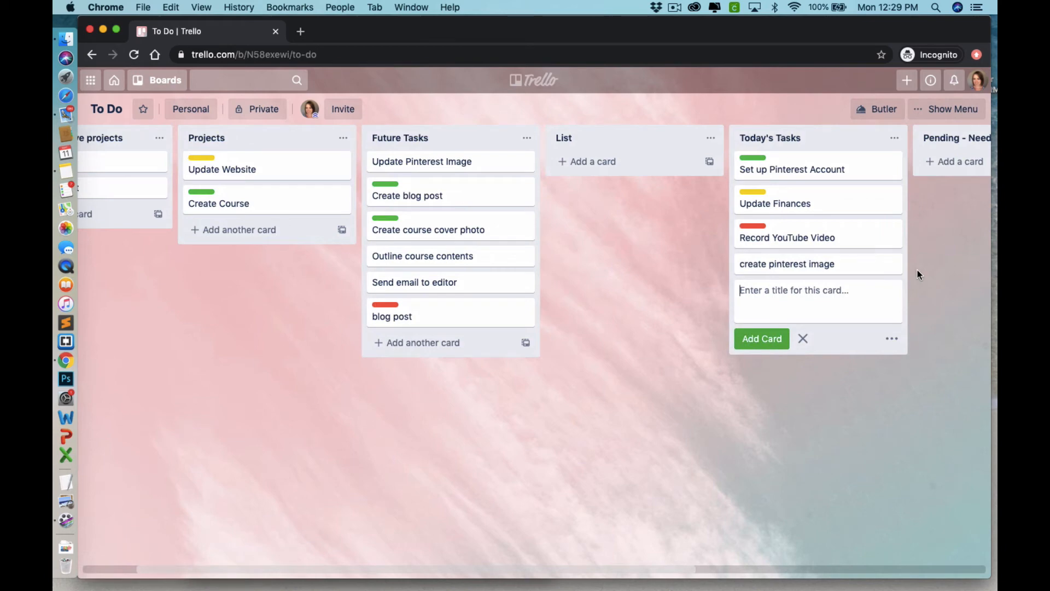
text(creader header)
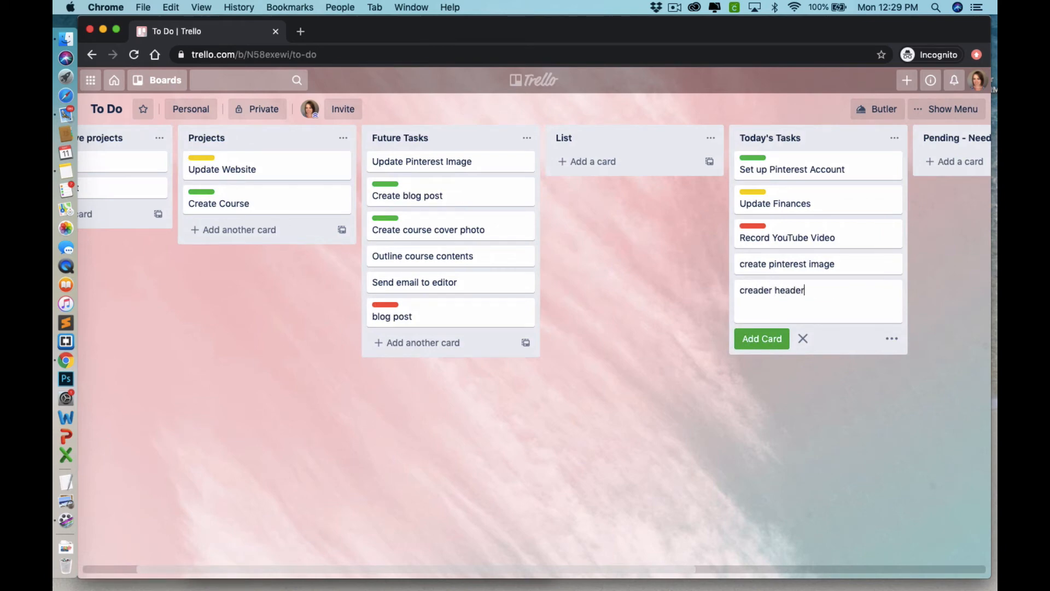
text( imag)
key(BackSpace)
key(BackSpace)
key(BackSpace)
key(BackSpace)
key(BackSpace)
key(BackSpace)
key(BackSpace)
key(BackSpace)
key(BackSpace)
key(BackSpace)
key(BackSpace)
key(BackSpace)
key(BackSpace)
key(BackSpace)
key(BackSpace)
text(te header image)
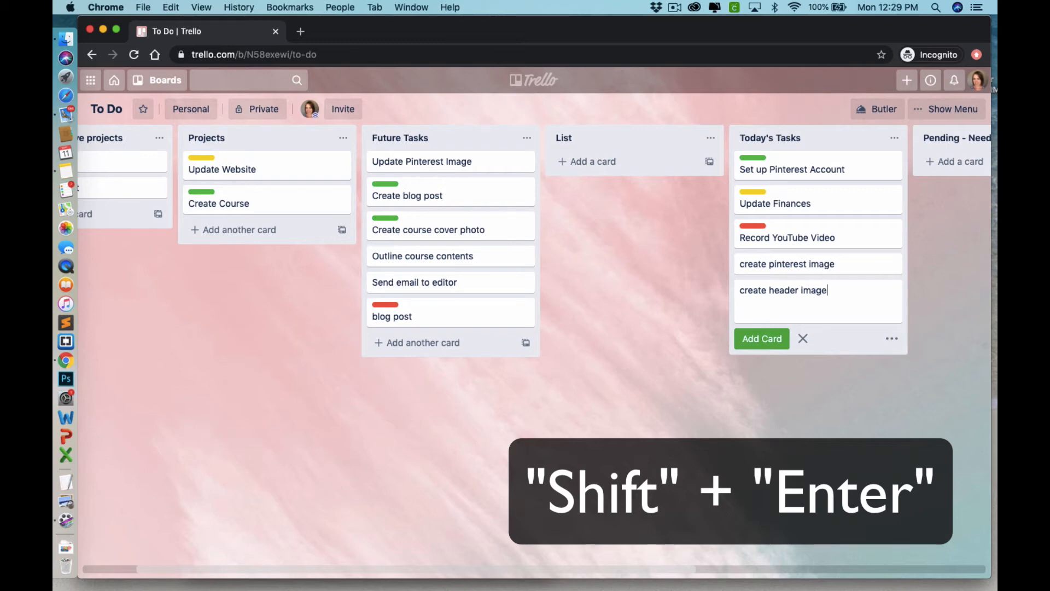
key(shift+Return)
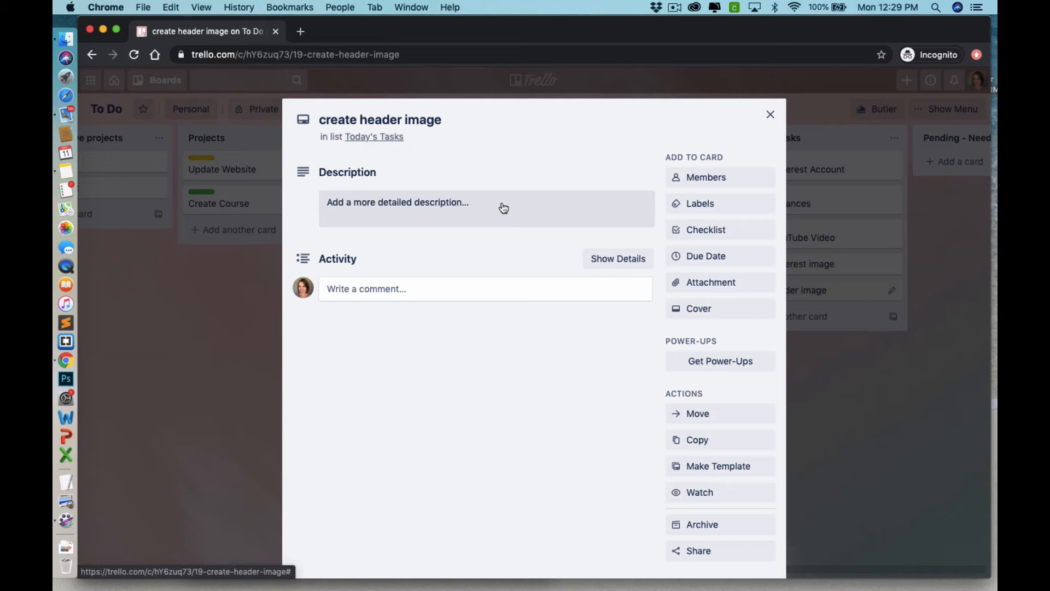
click(772, 115)
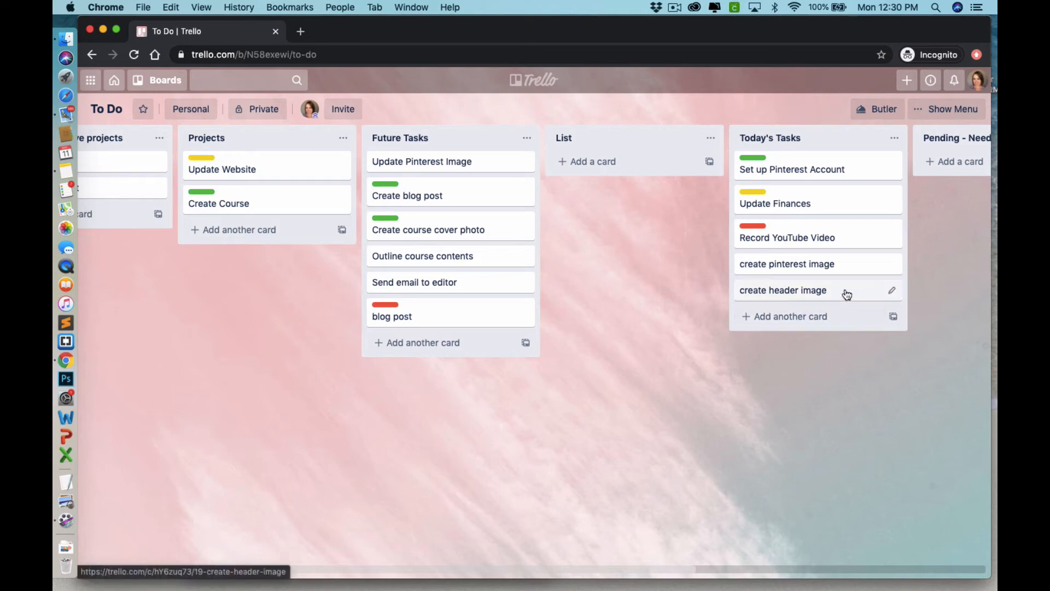
- Archive the "create header image" card in Today's Tasks
key(c)
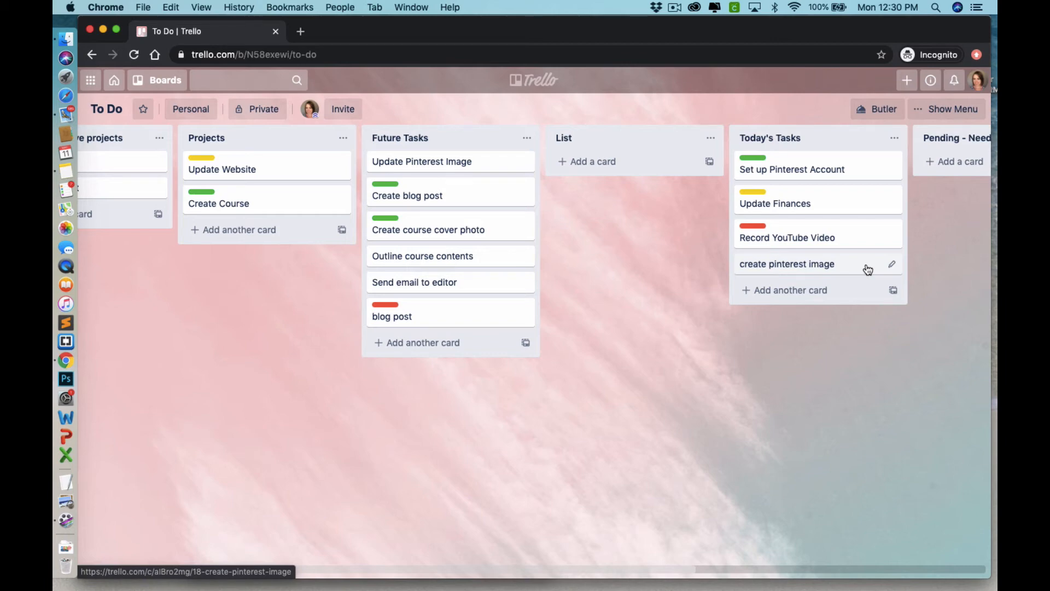
- Apply the yellow Medium label to the "create pinterest image" card in Today's Tasks, leaving the orange label off
key(l)
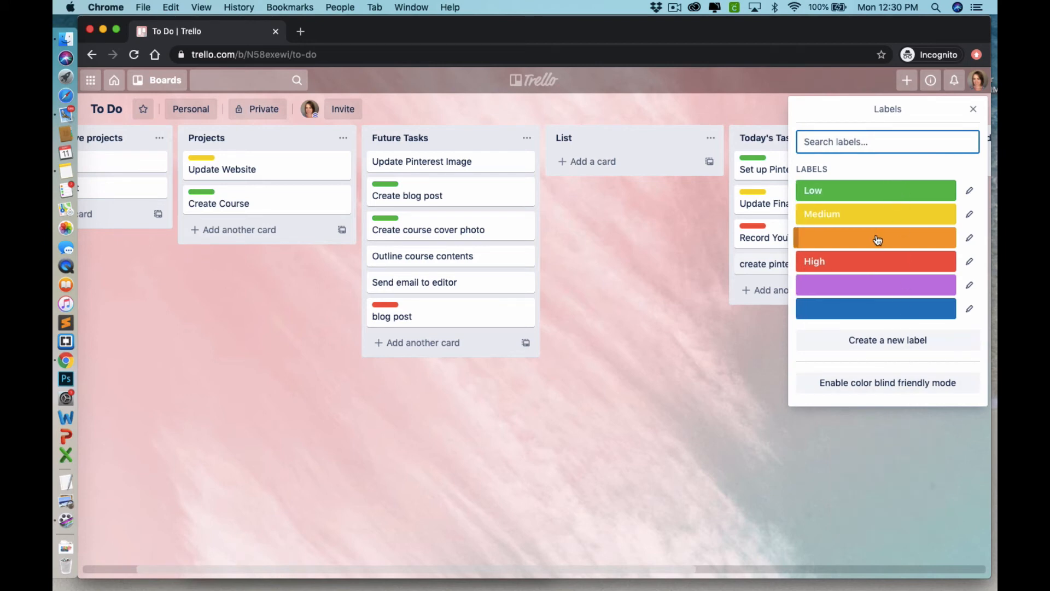
click(877, 240)
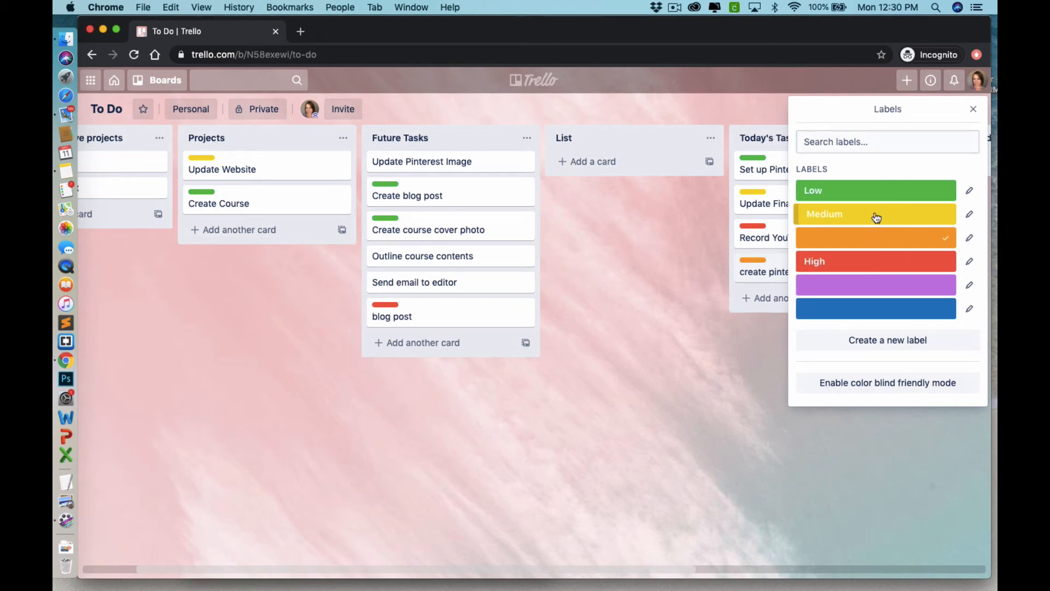
click(874, 215)
click(870, 241)
click(973, 109)
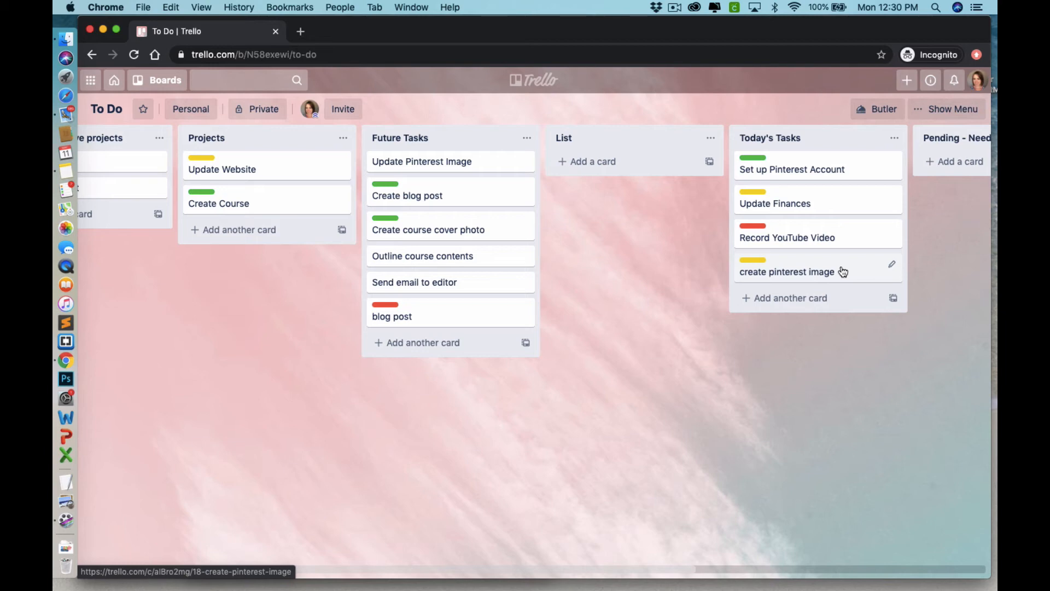
- Save a due date of 5/12/2020 at 12:30 PM on the "create pinterest image" card and assign yourself to it
key(d)
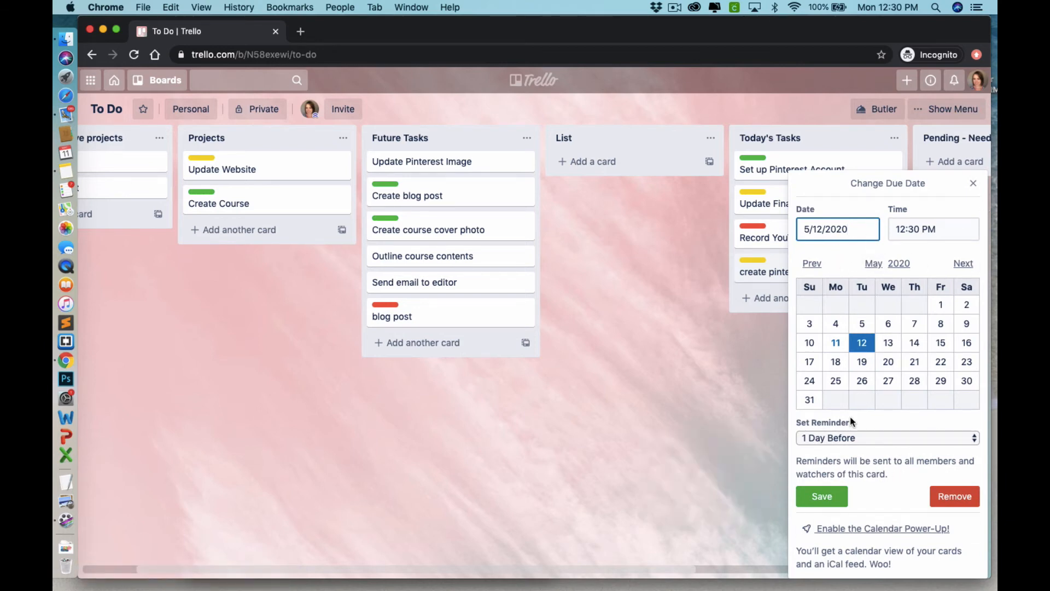
click(819, 500)
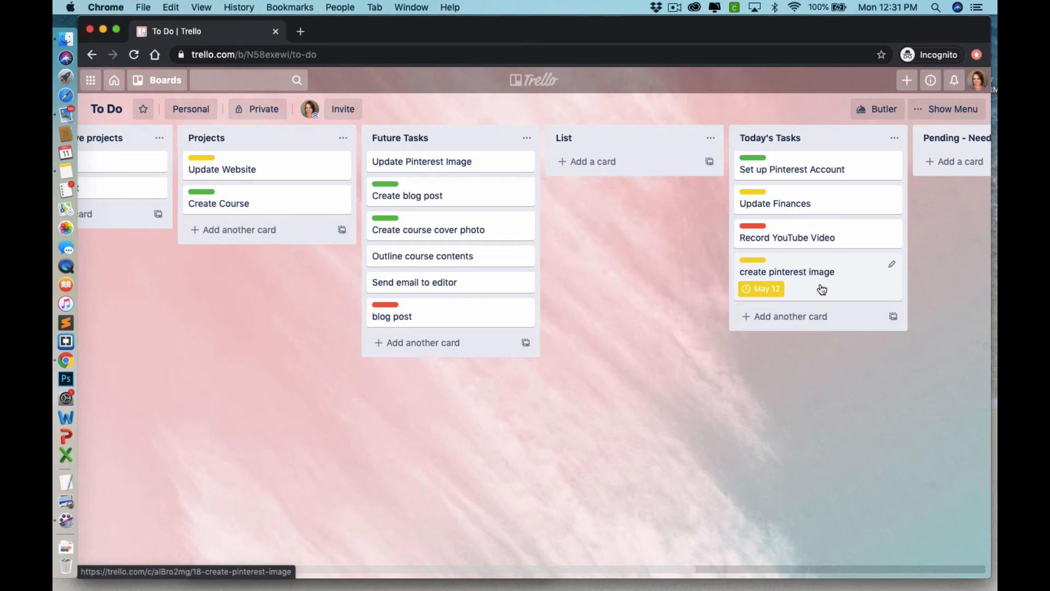
key(space)
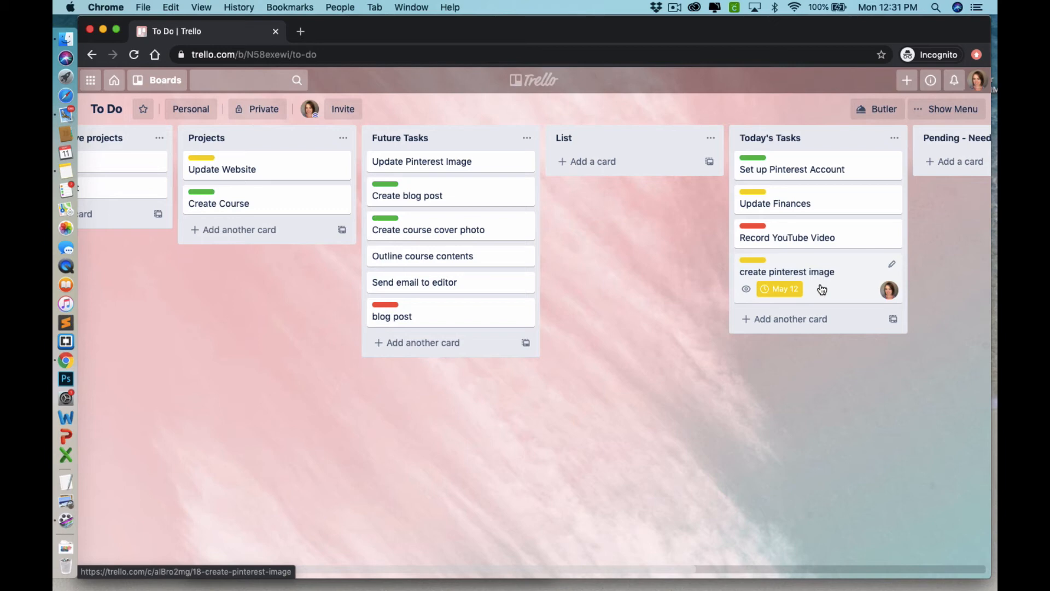
- View the member choices and the label choices for the "create pinterest image" card, closing each without changes
key(m)
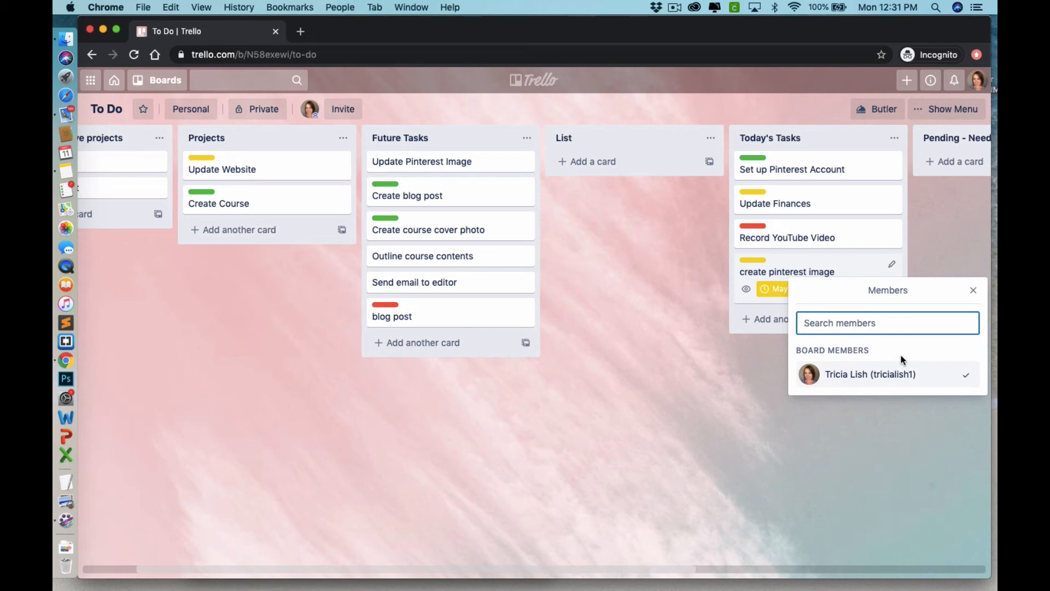
click(973, 291)
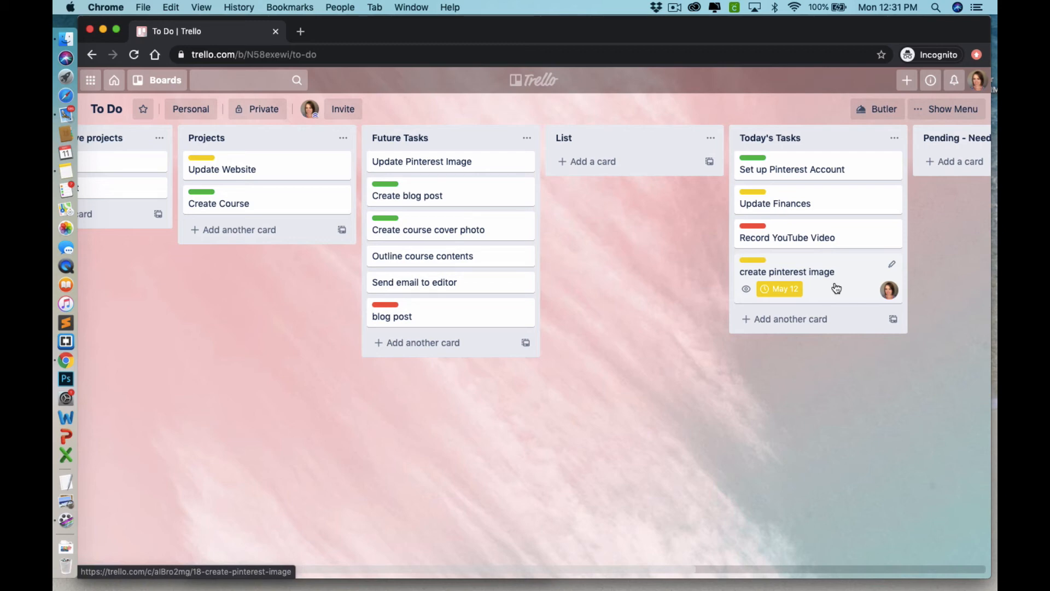
key(l)
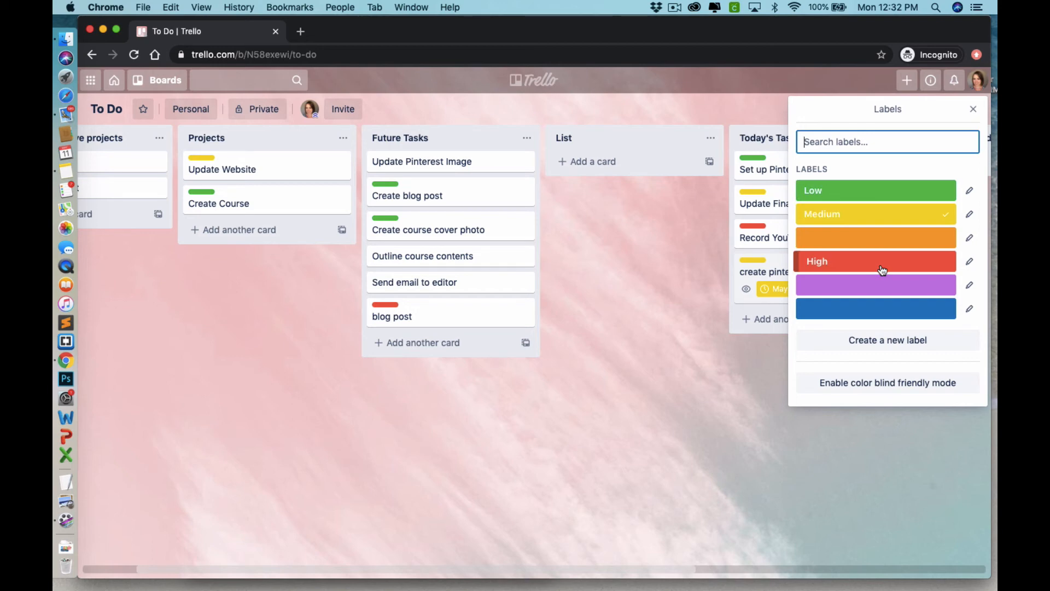
click(974, 109)
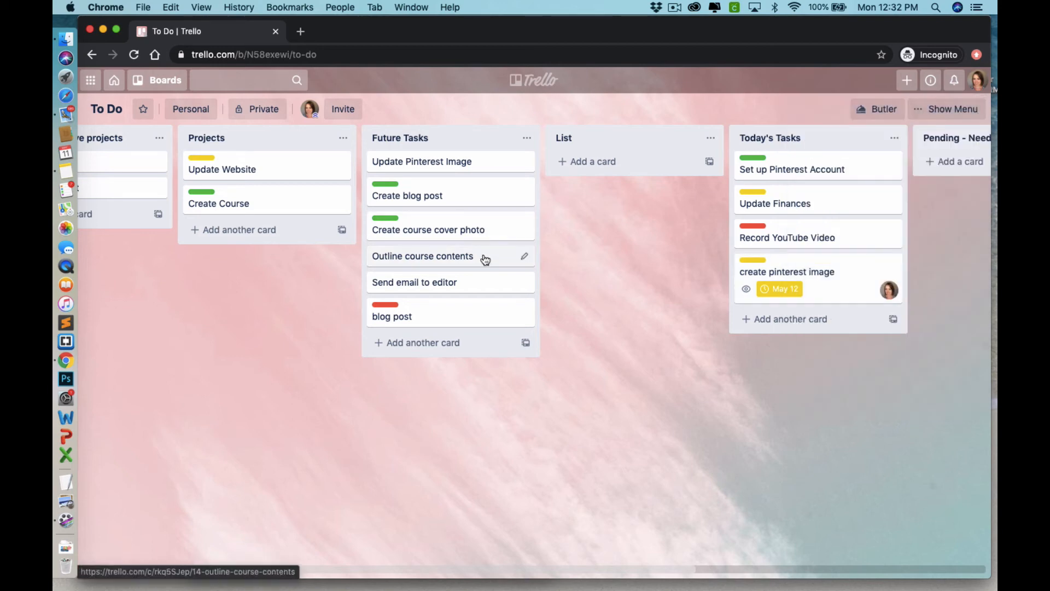
- Apply the red High label to "Outline course contents" in Future Tasks, and add and remove the yellow label on "Send email to editor"
key(4)
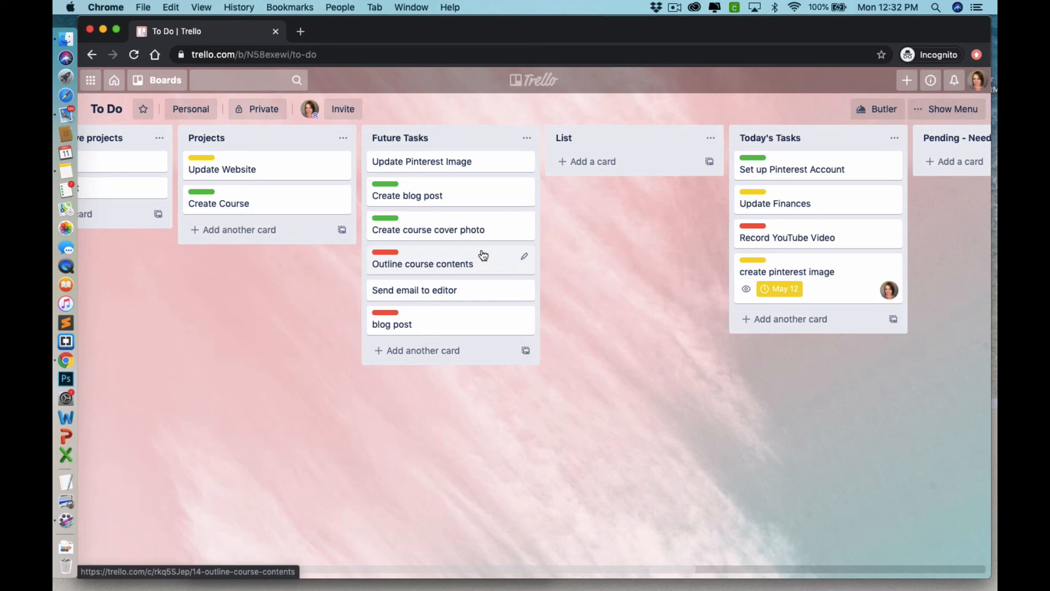
key(2)
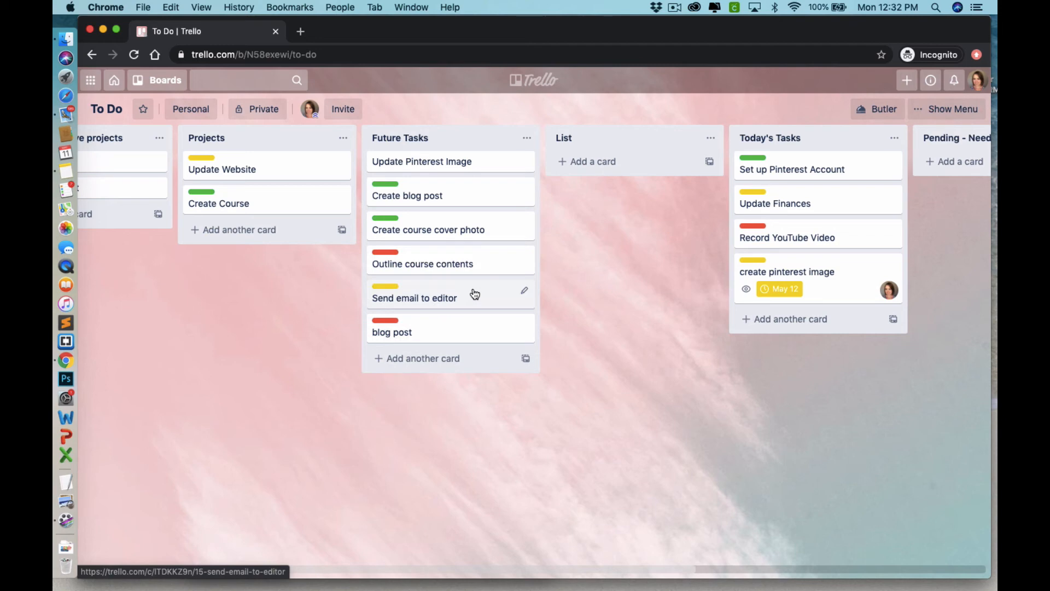
key(2)
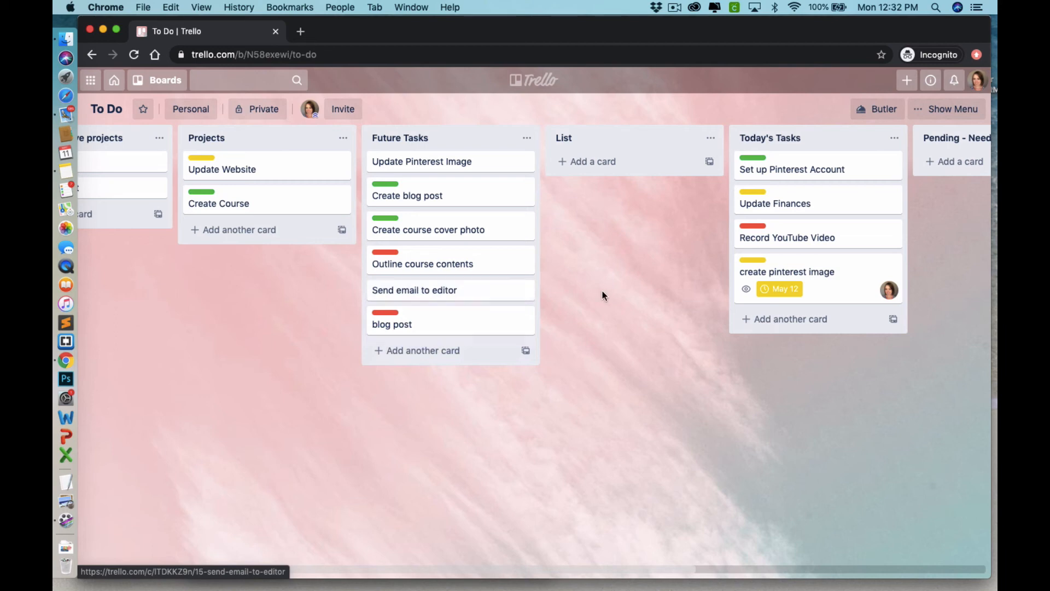
- Filter the board's cards by the High label, view the filtered board, and clear the filter
key(f)
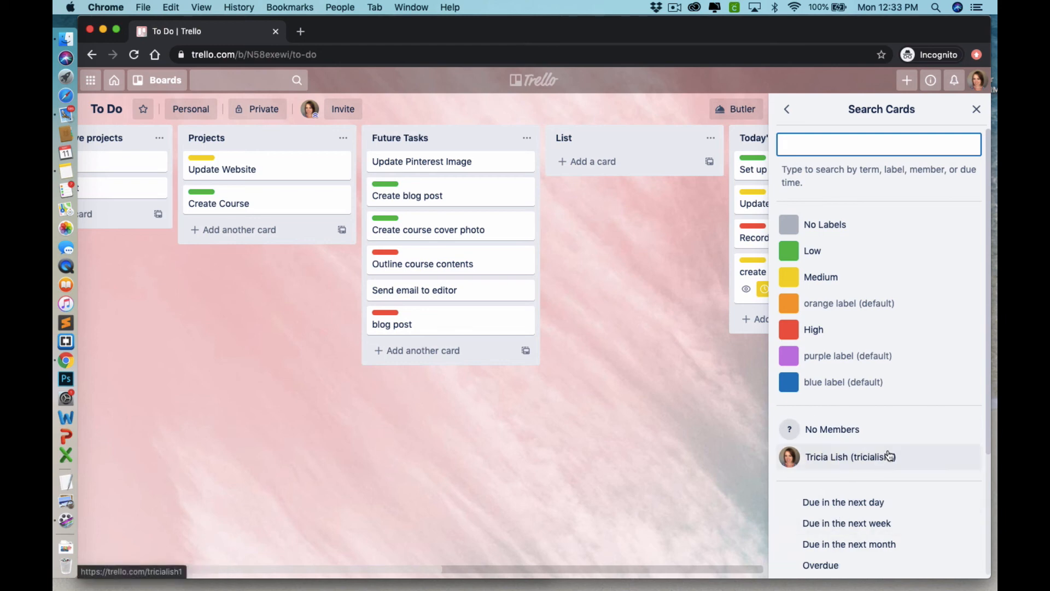
click(827, 330)
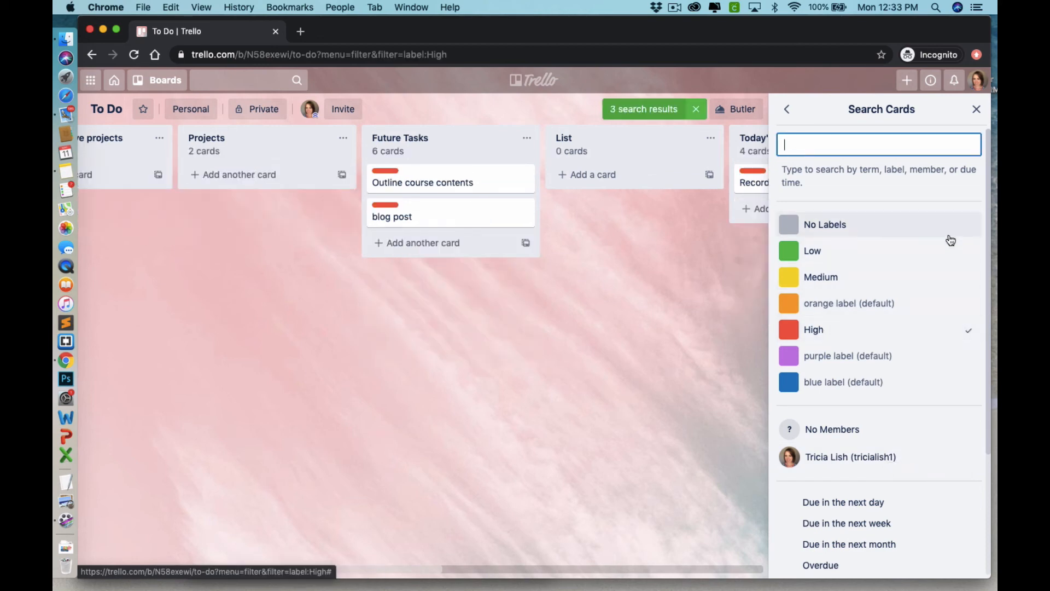
click(977, 112)
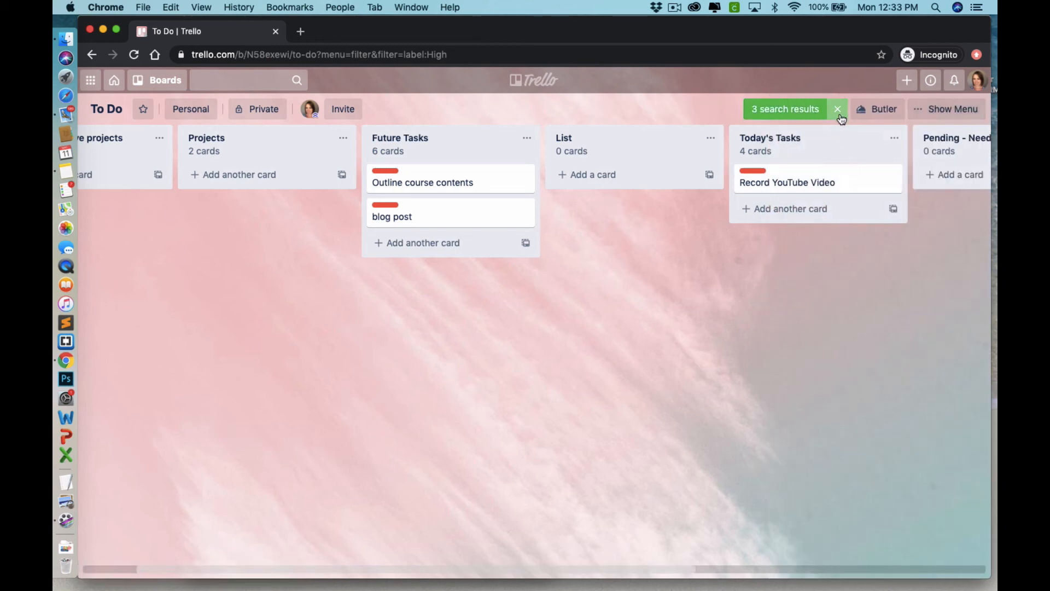
click(837, 113)
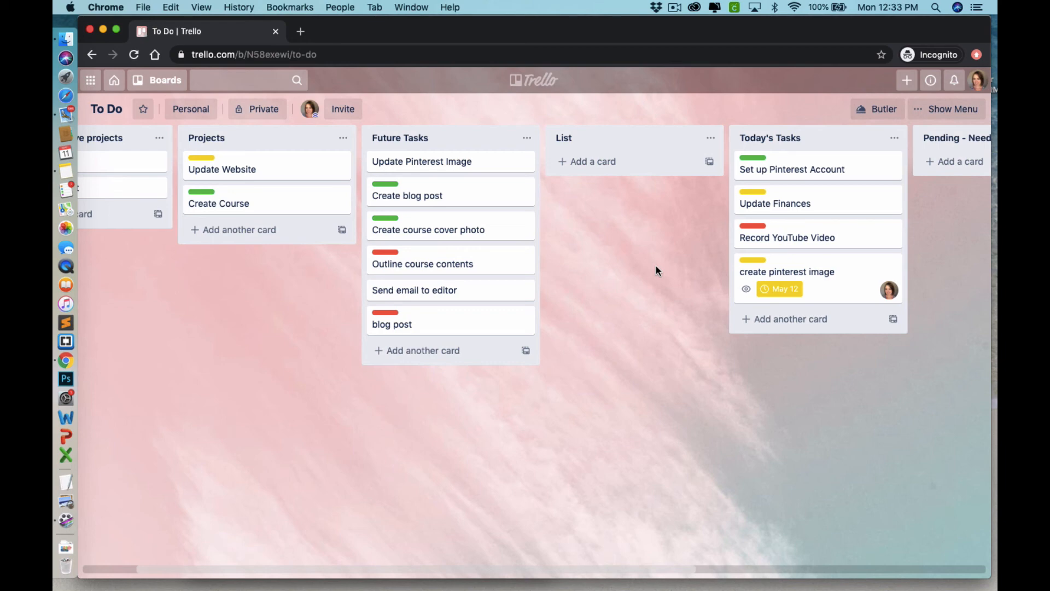
- Filter the board to show only the cards assigned to yourself, and clear all filters
key(q)
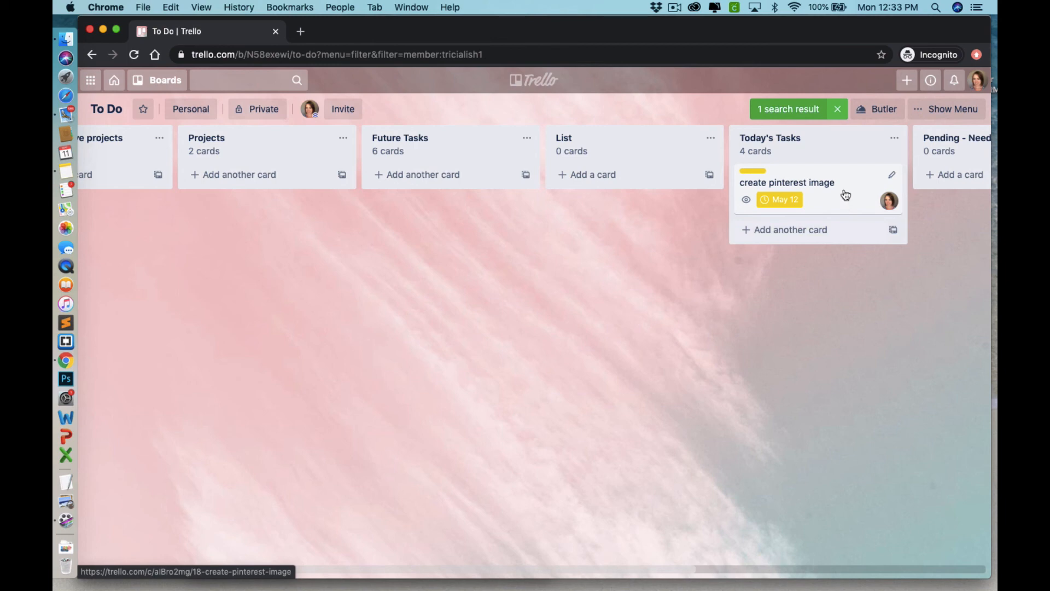
key(x)
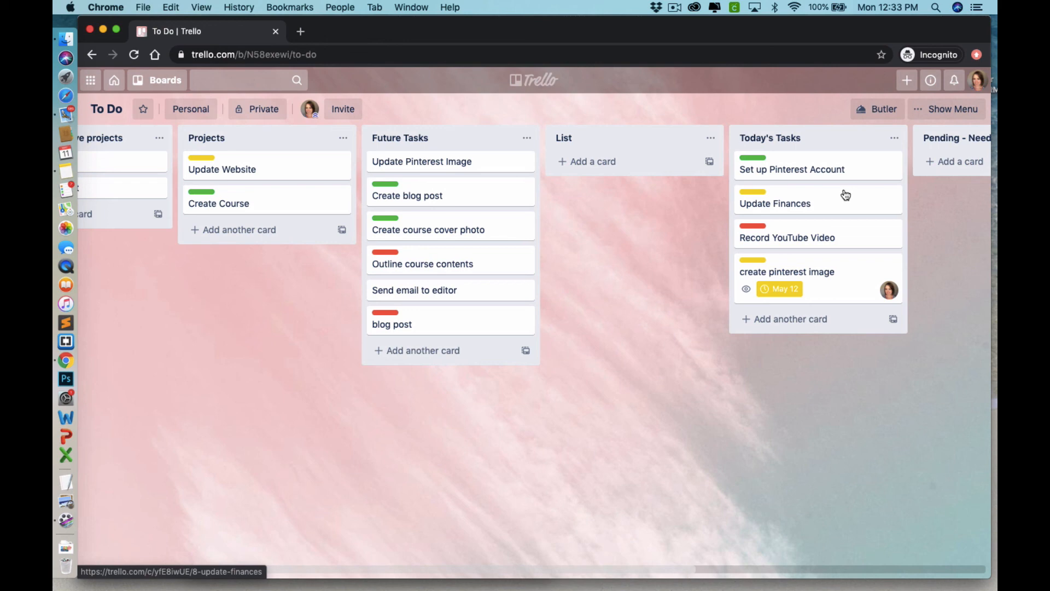
- Search Trello for "pinterest" from the header search box and close the search
key(slash)
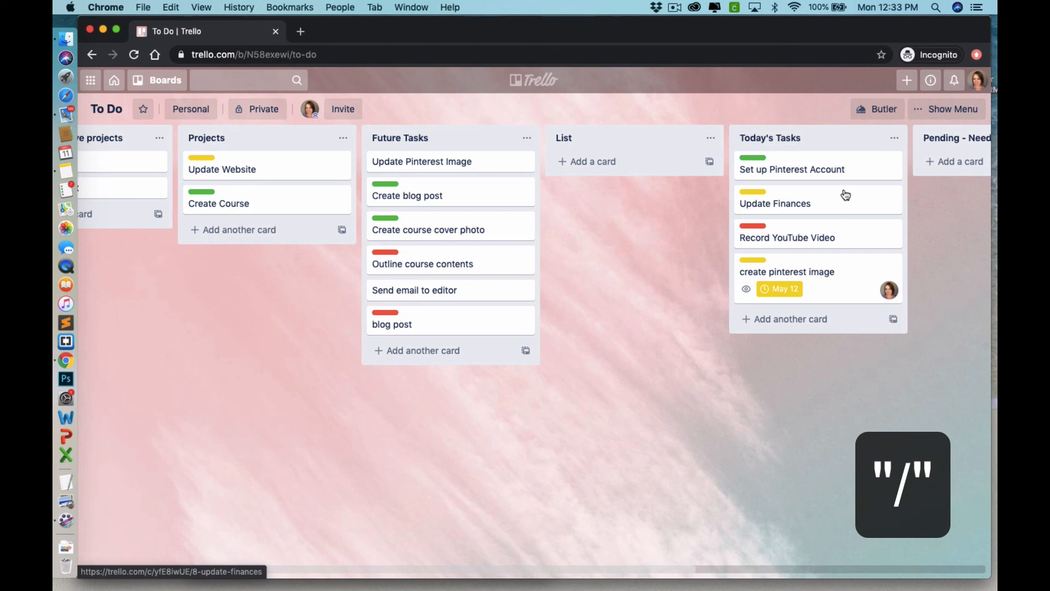
key(slash)
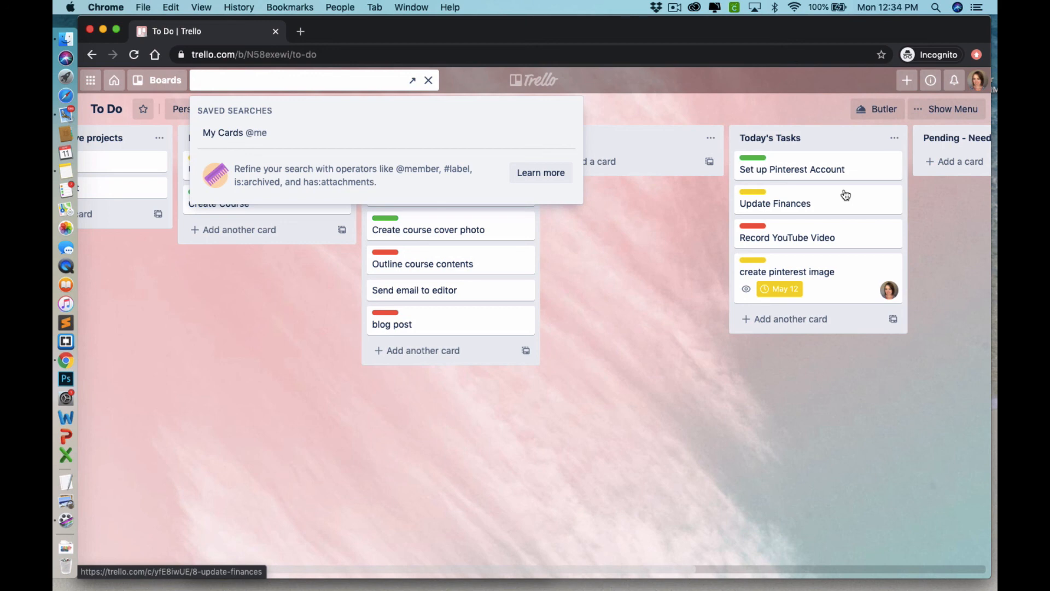
text(pinterst)
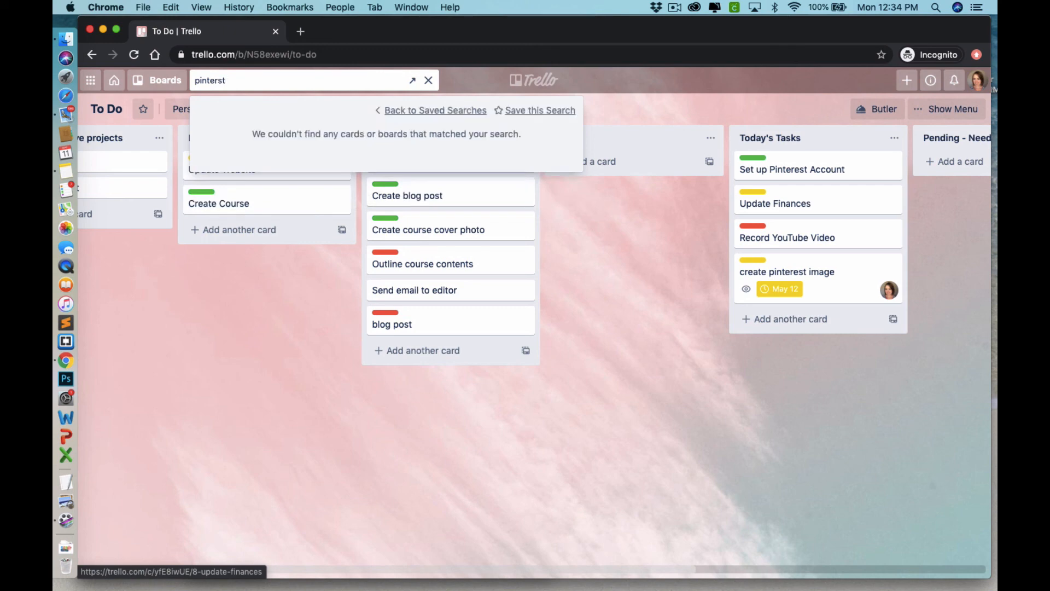
key(BackSpace)
key(BackSpace)
text(est)
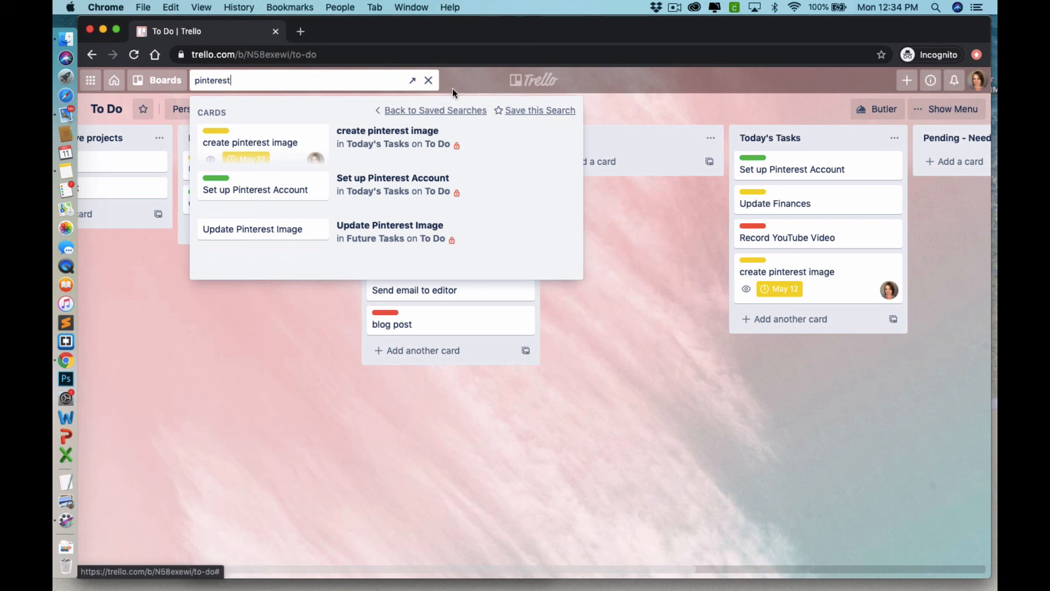
click(428, 80)
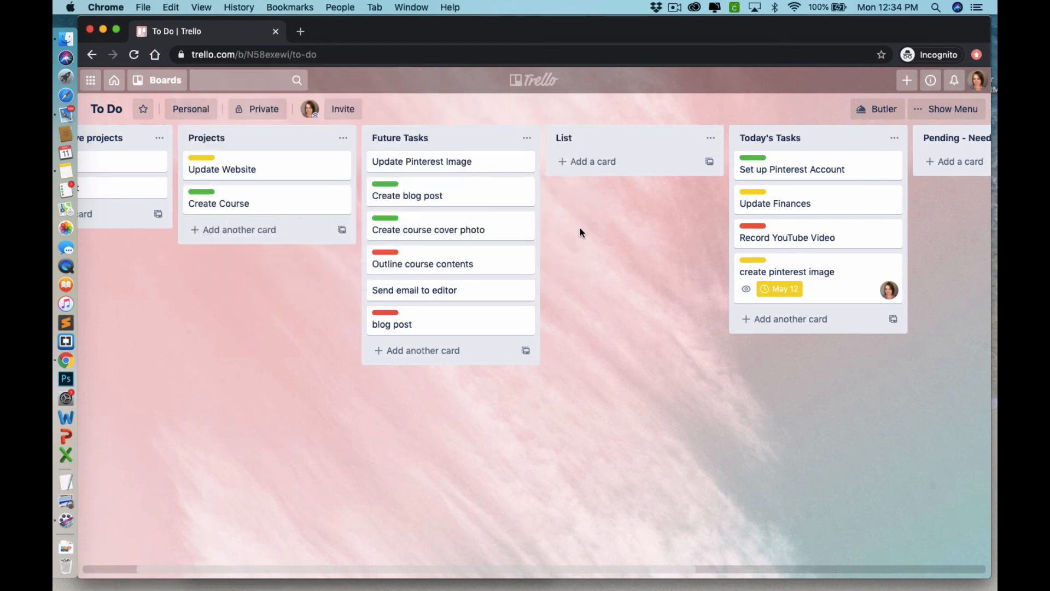
- Open the Keyboard Shortcuts overview and look through the listed shortcuts, from Navigate Cards to Open Shortcuts Page
key(question)
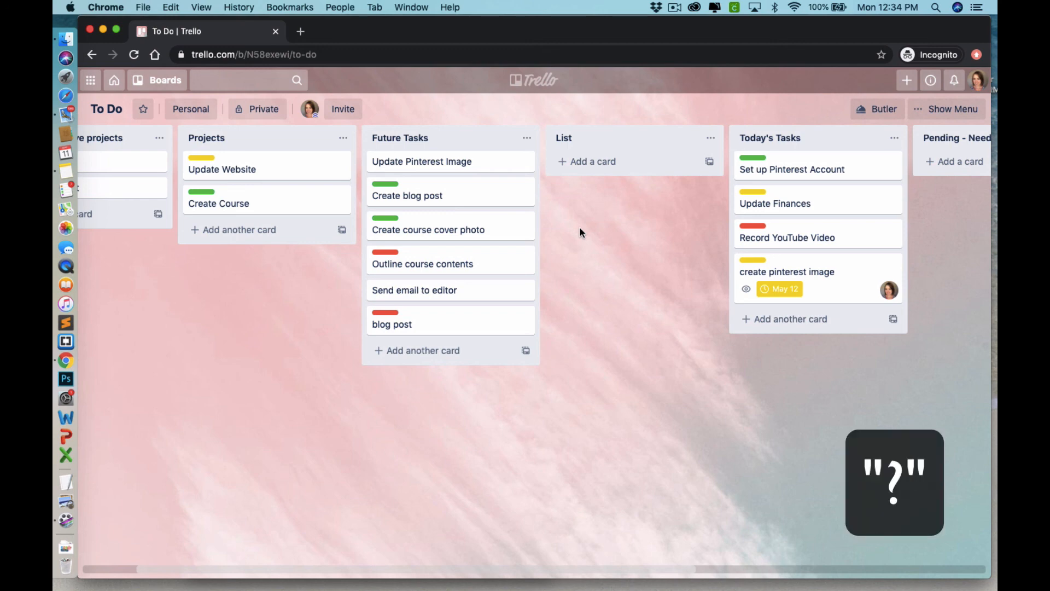
key(question)
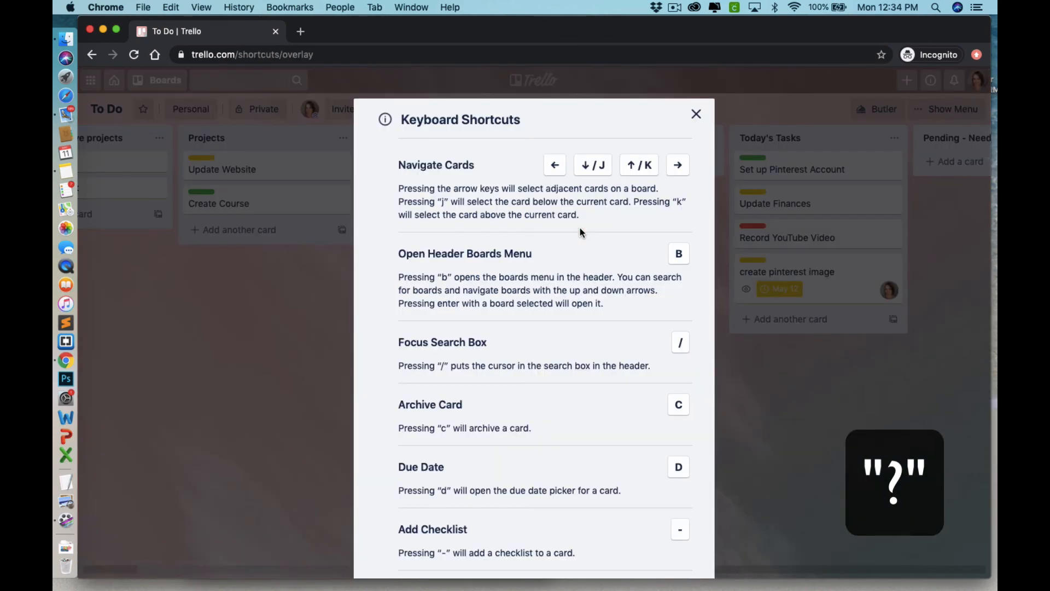
scroll(589, 362, down, 12)
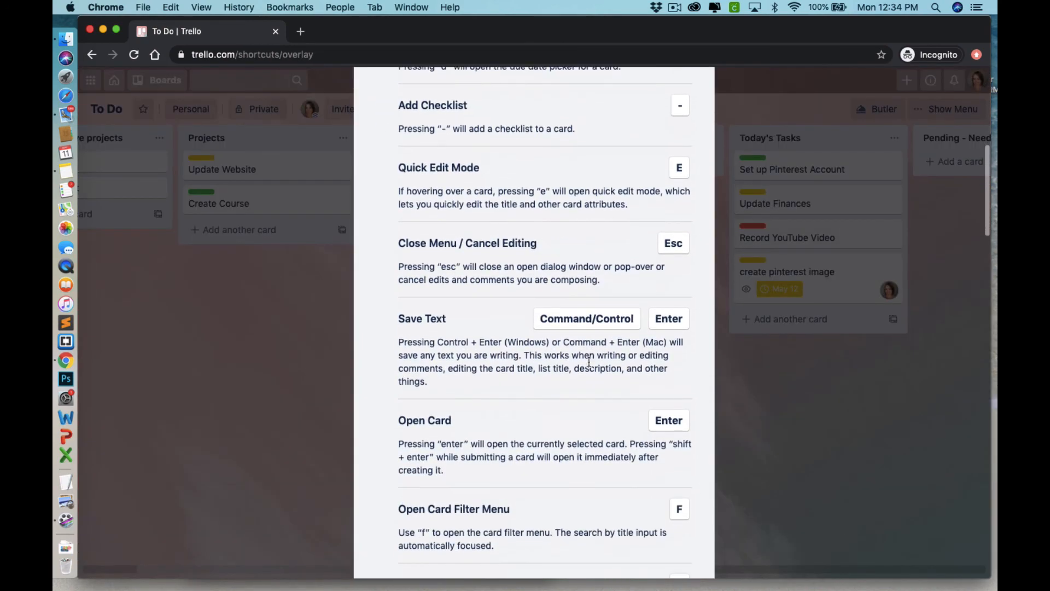
scroll(589, 362, down, 15)
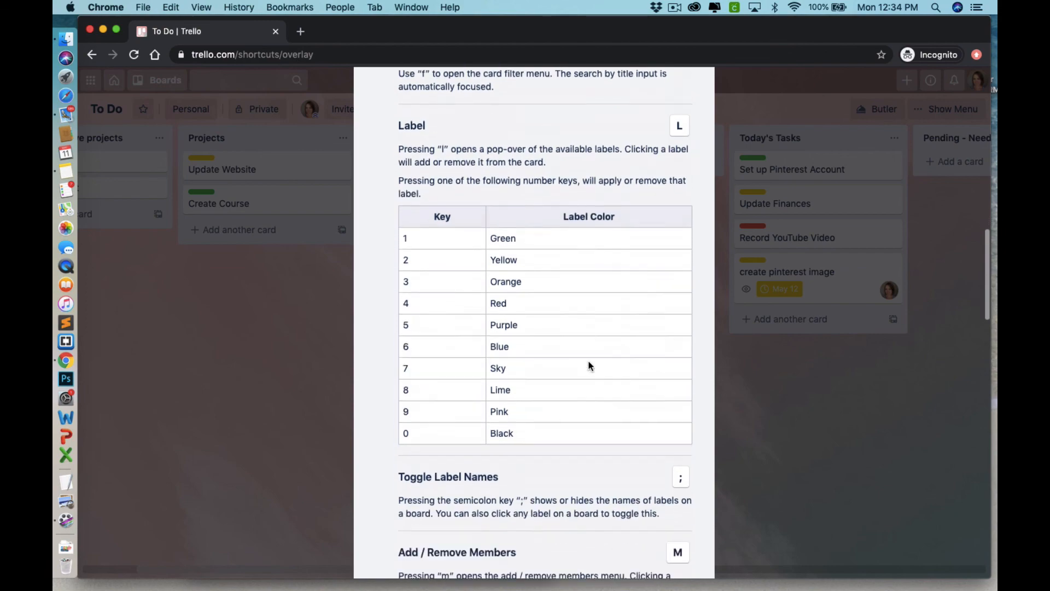
scroll(591, 366, down, 10)
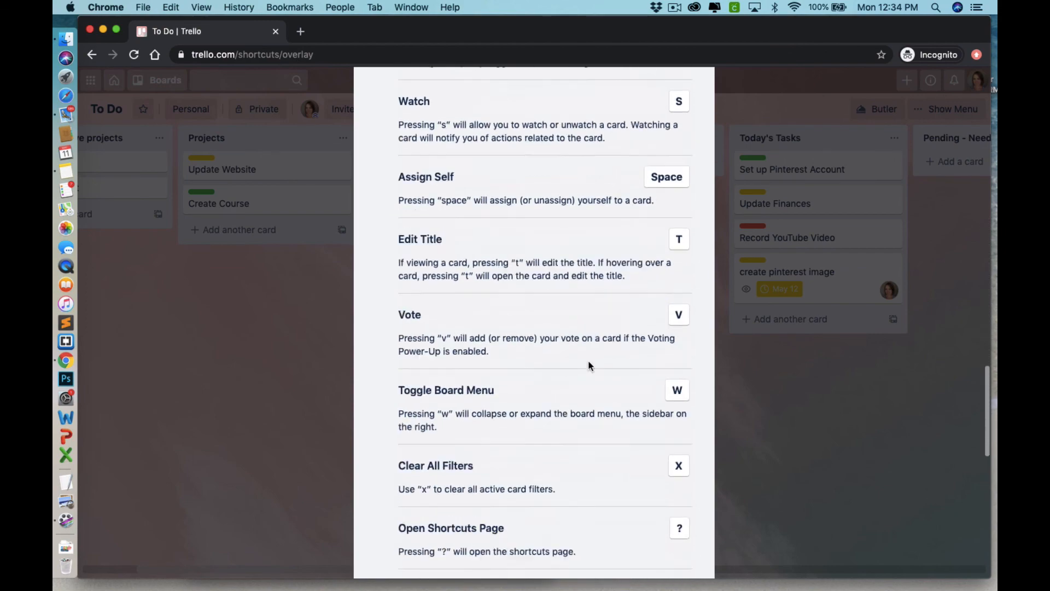
scroll(589, 366, up, 12)
scroll(589, 365, up, 15)
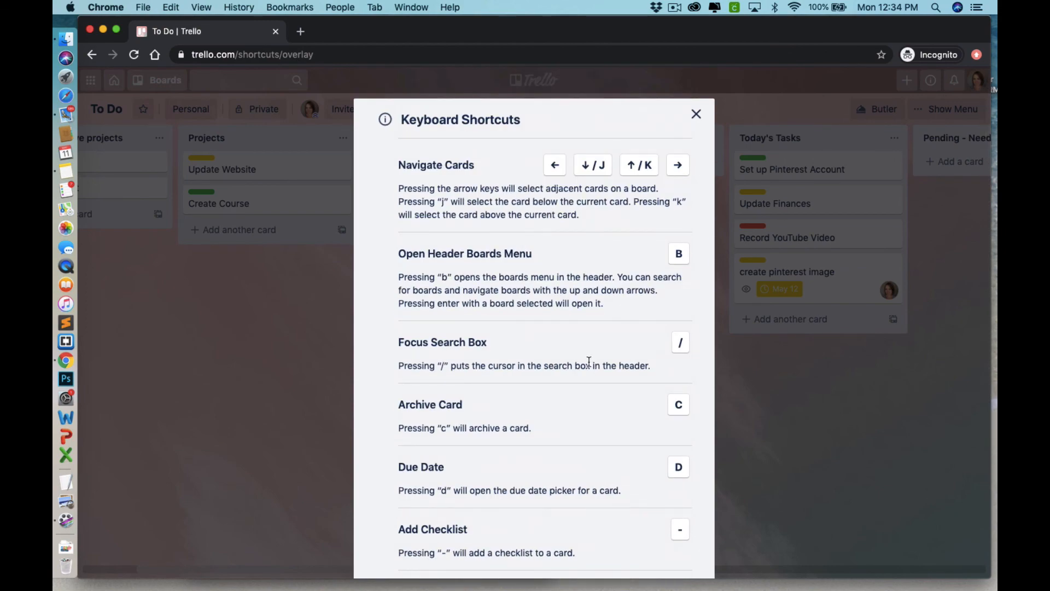